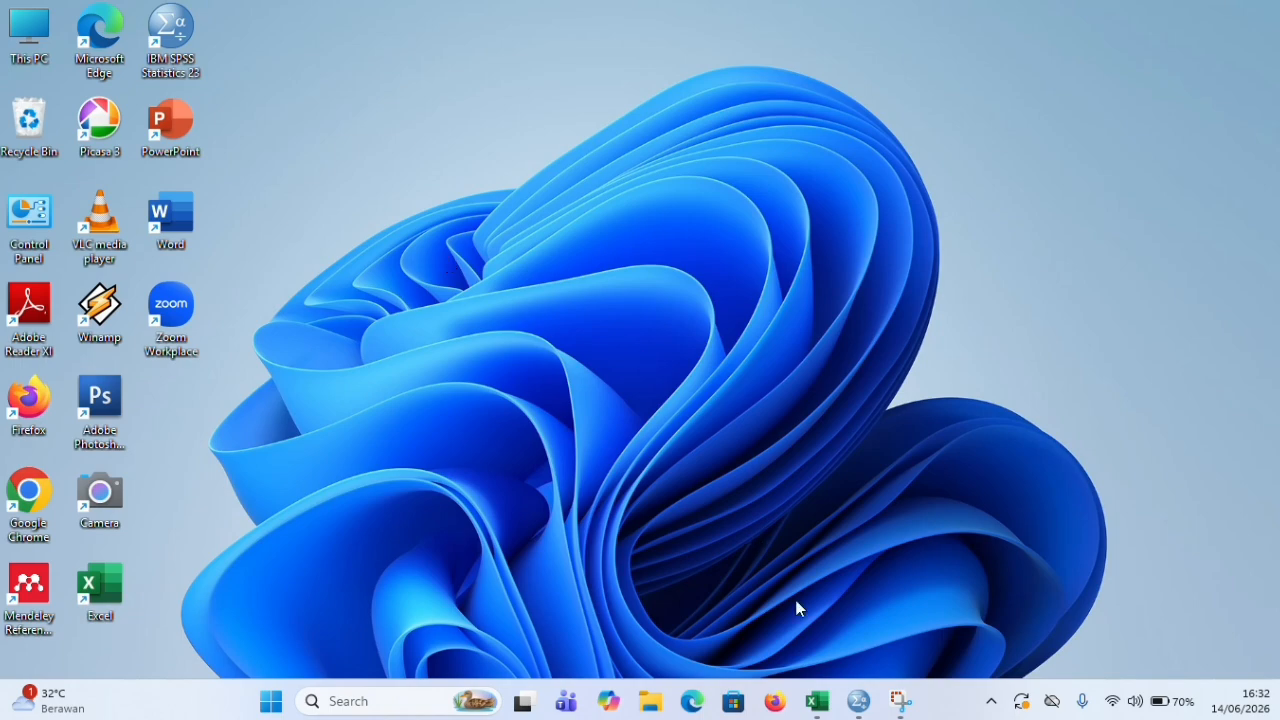
Switch to the Uji analisis workbook in Excel and copy the Posttest Kontrol scores in C2:C23
click(818, 700)
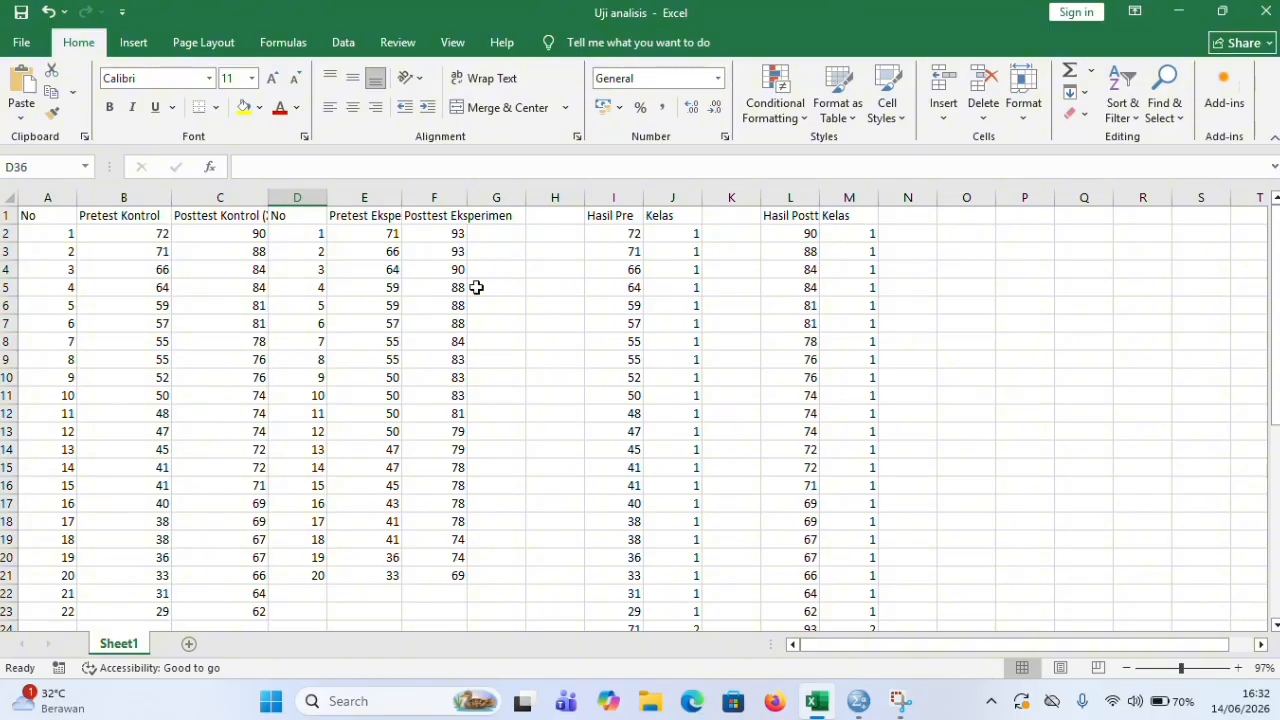
click(219, 232)
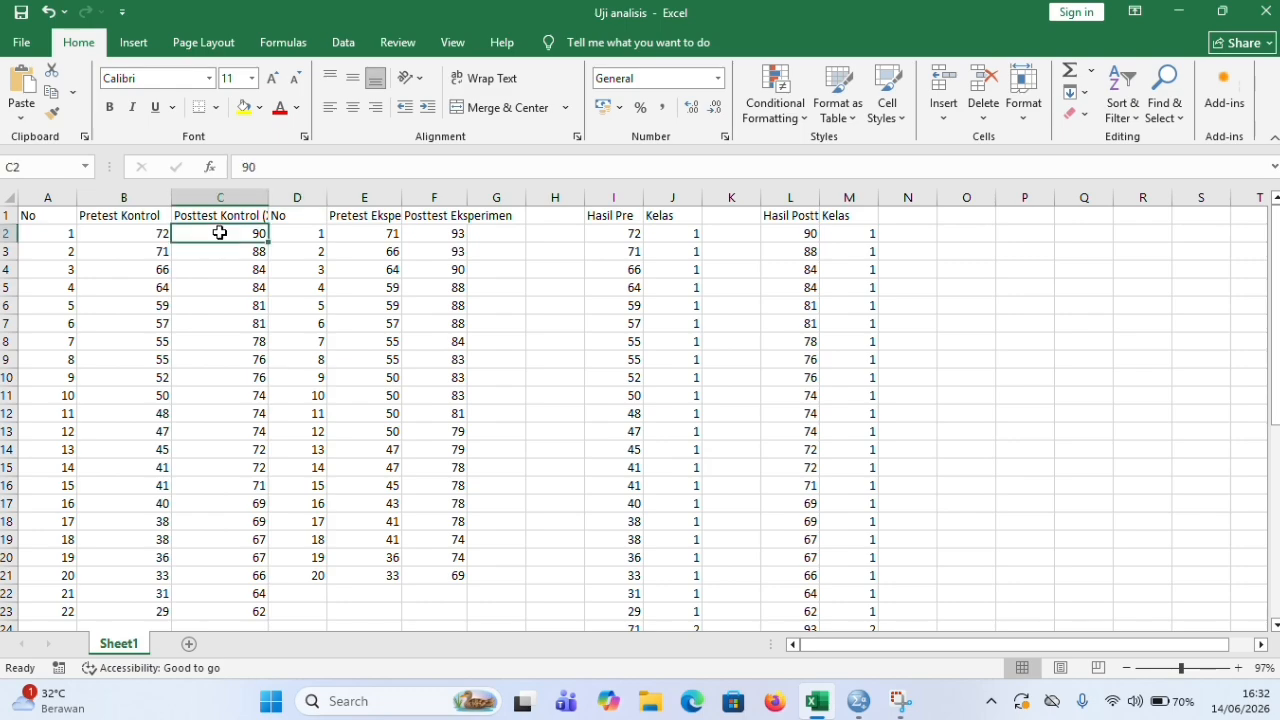
drag(219, 232, 219, 556)
scroll(250, 614, down, 1)
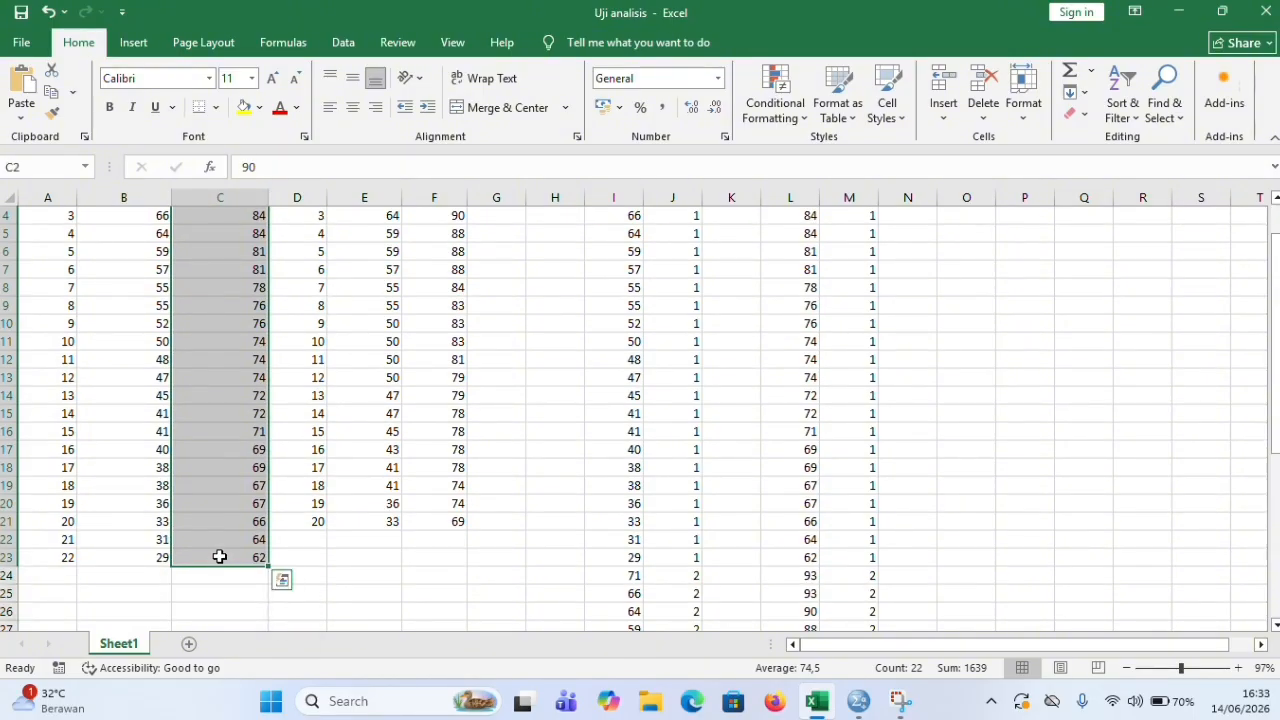
key(ctrl+c)
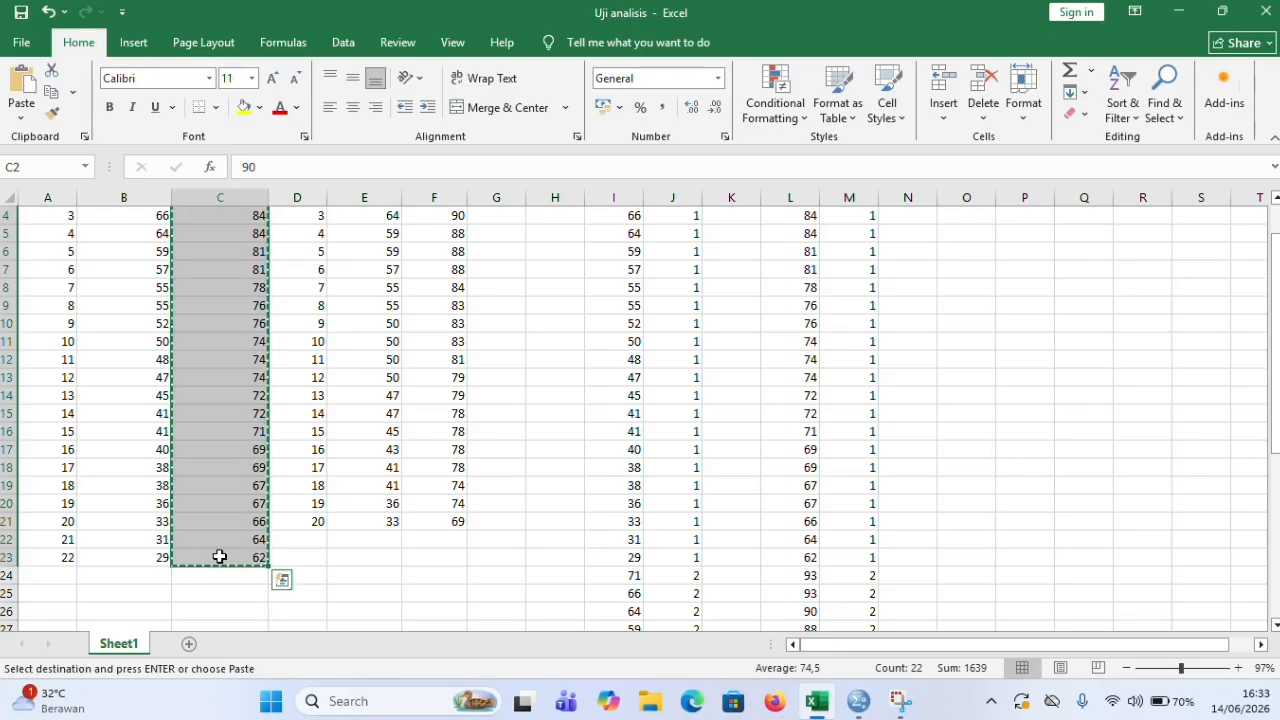
Switch to the SPSS Data Editor and paste the copied scores into the first column, starting at row 1
key(alt+Tab)
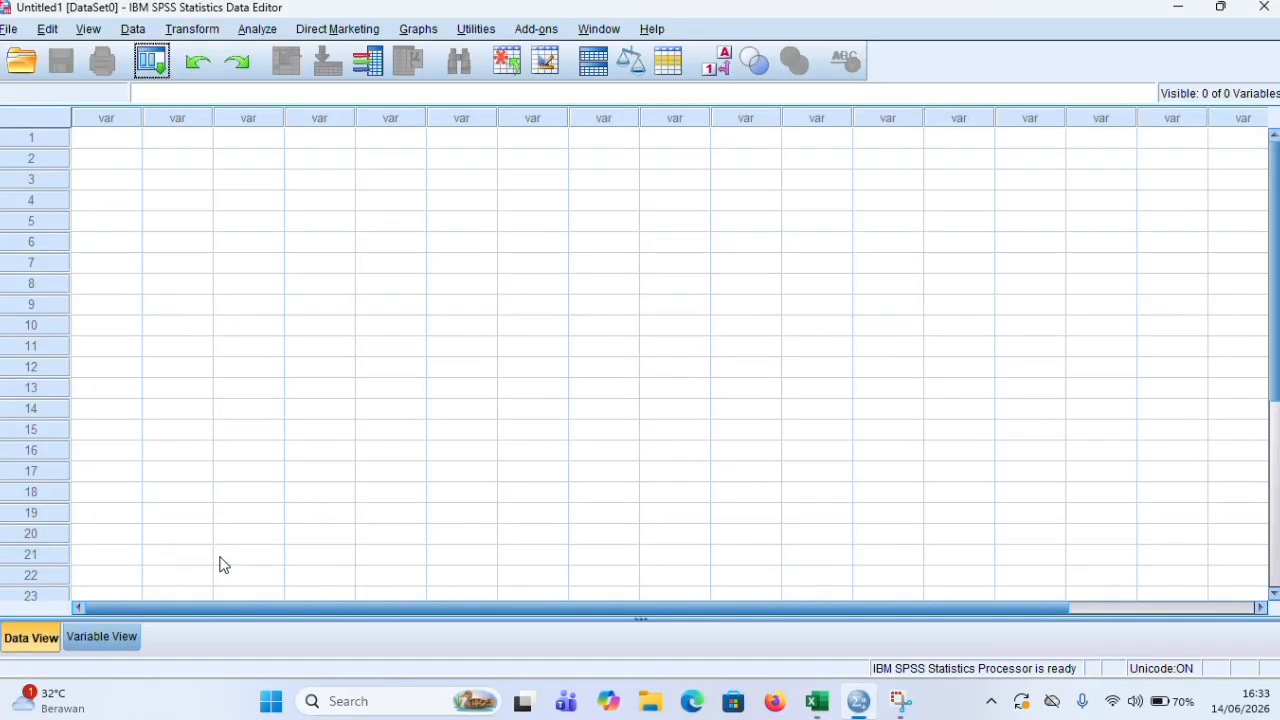
click(100, 140)
key(ctrl+v)
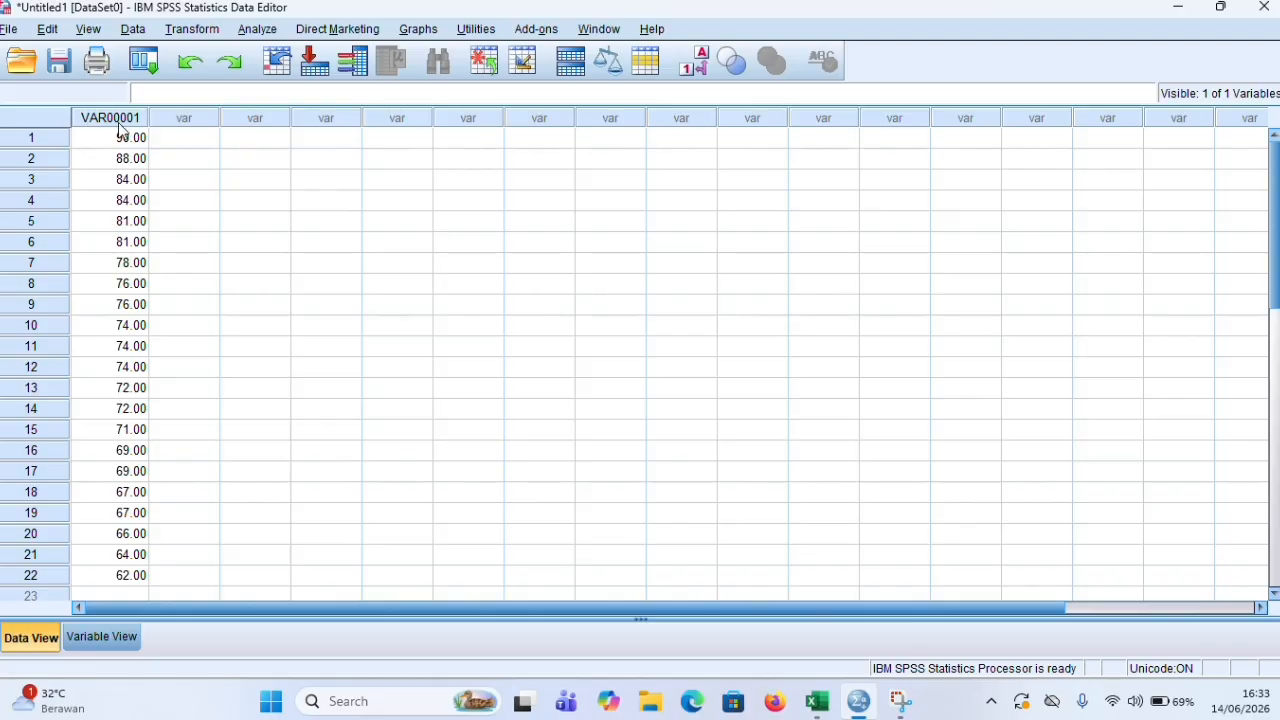
Rename the pasted variable as posttest_klskontrol and return to the data sheet
click(90, 652)
click(100, 113)
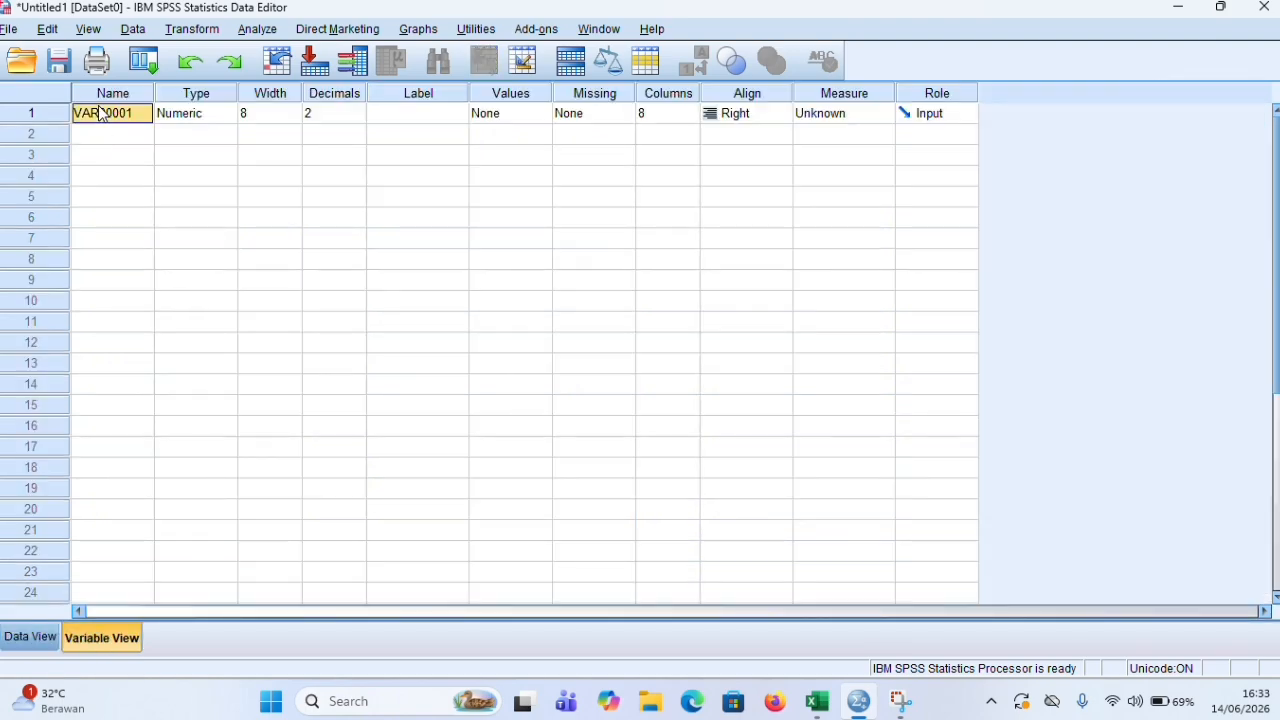
text(post)
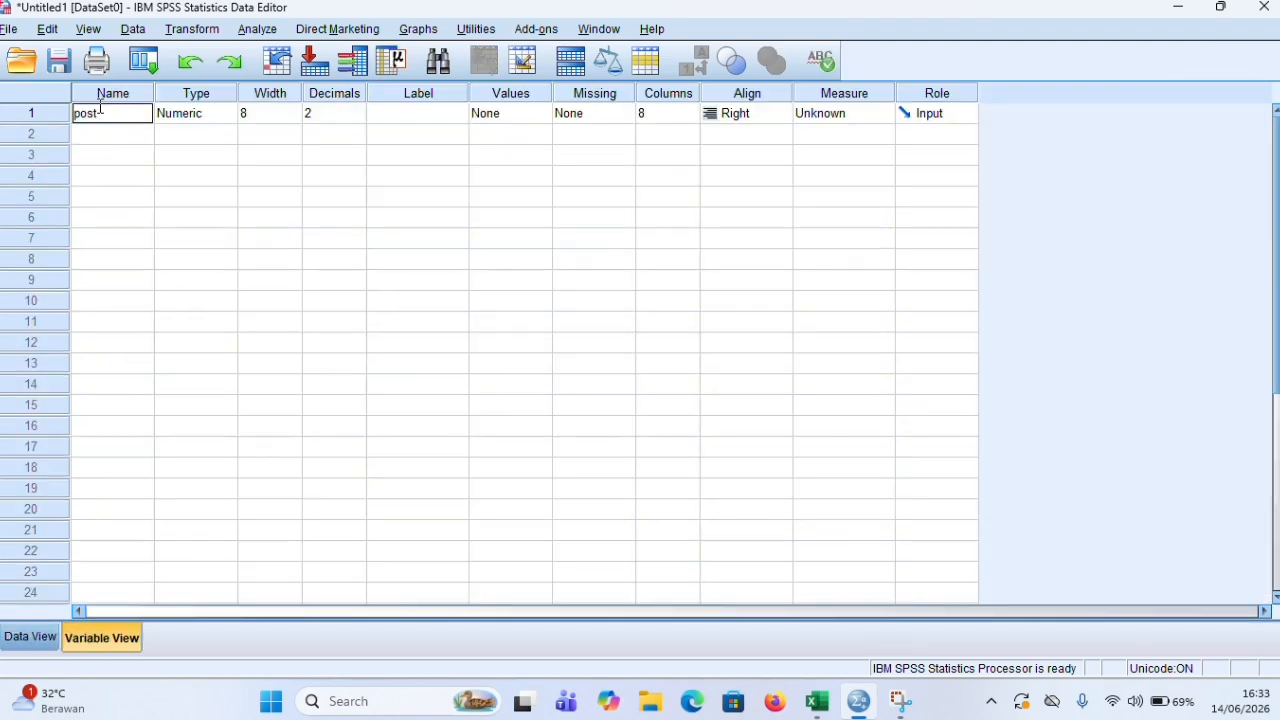
text(test_klskontrol)
key(ctrl+t)
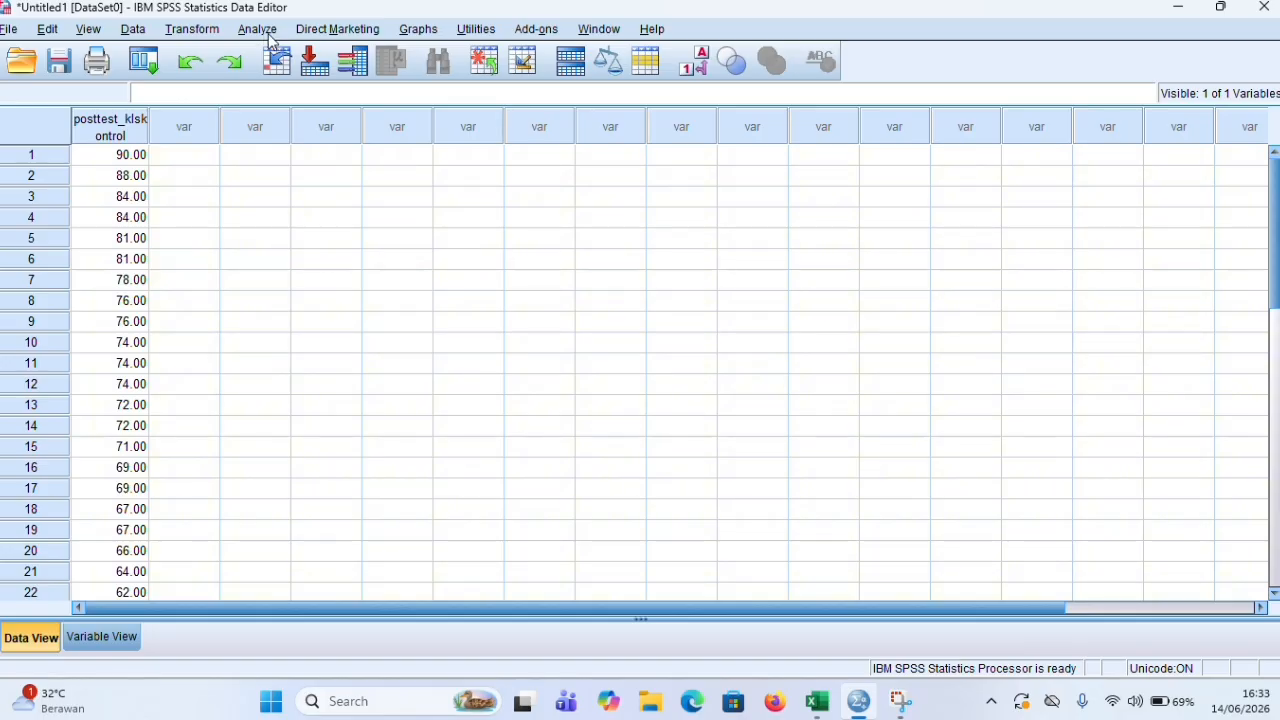
Start the Explore analysis under Descriptive Statistics and add posttest_klskontrol to the dependent list
click(258, 30)
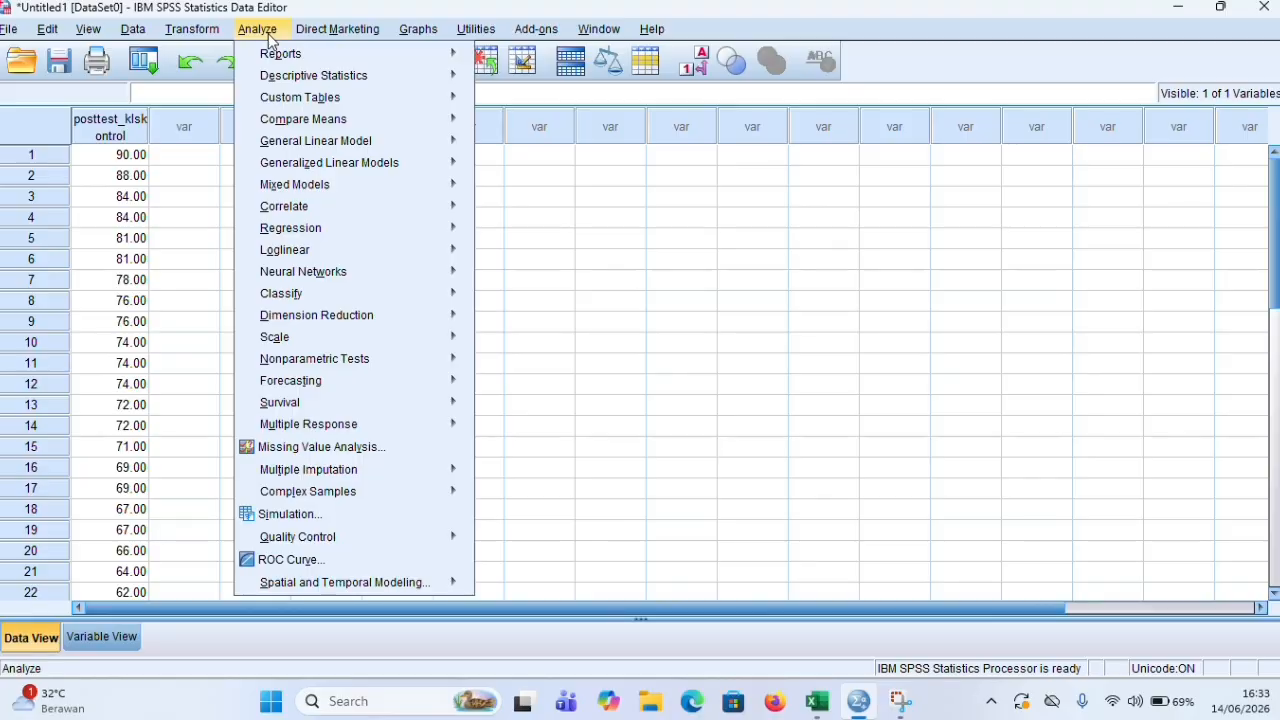
mouse_move(253, 86)
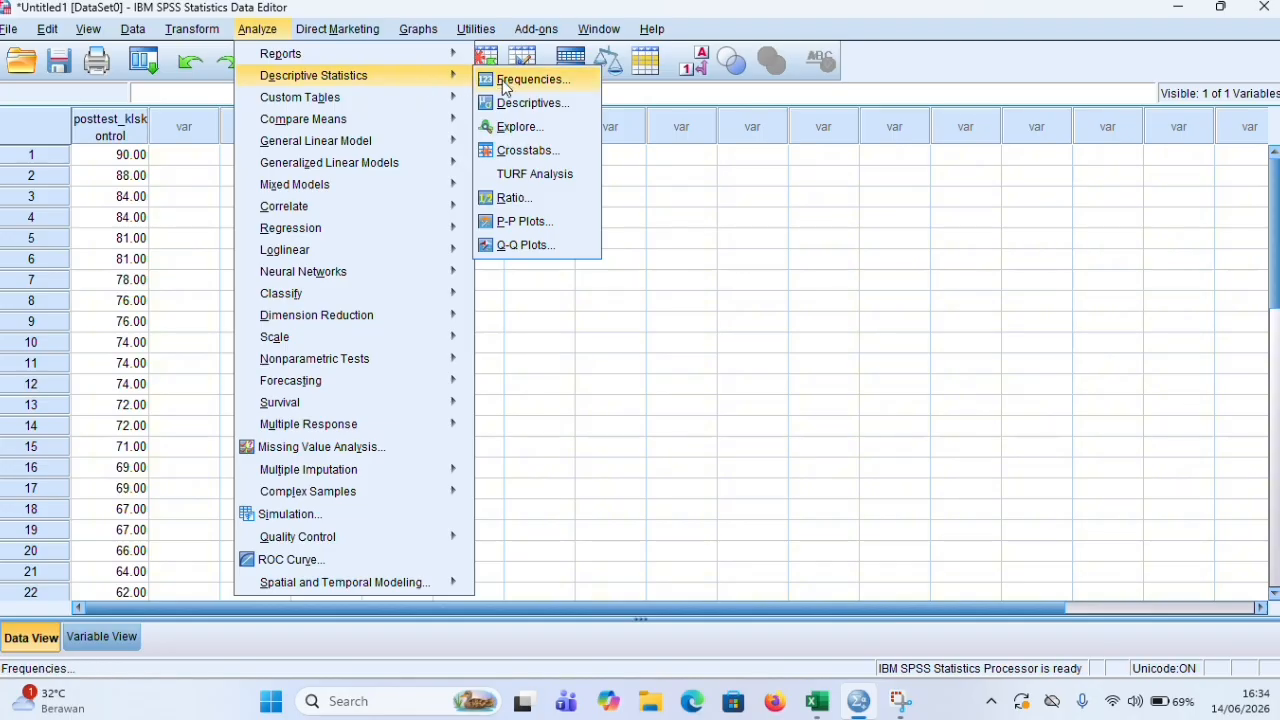
click(506, 122)
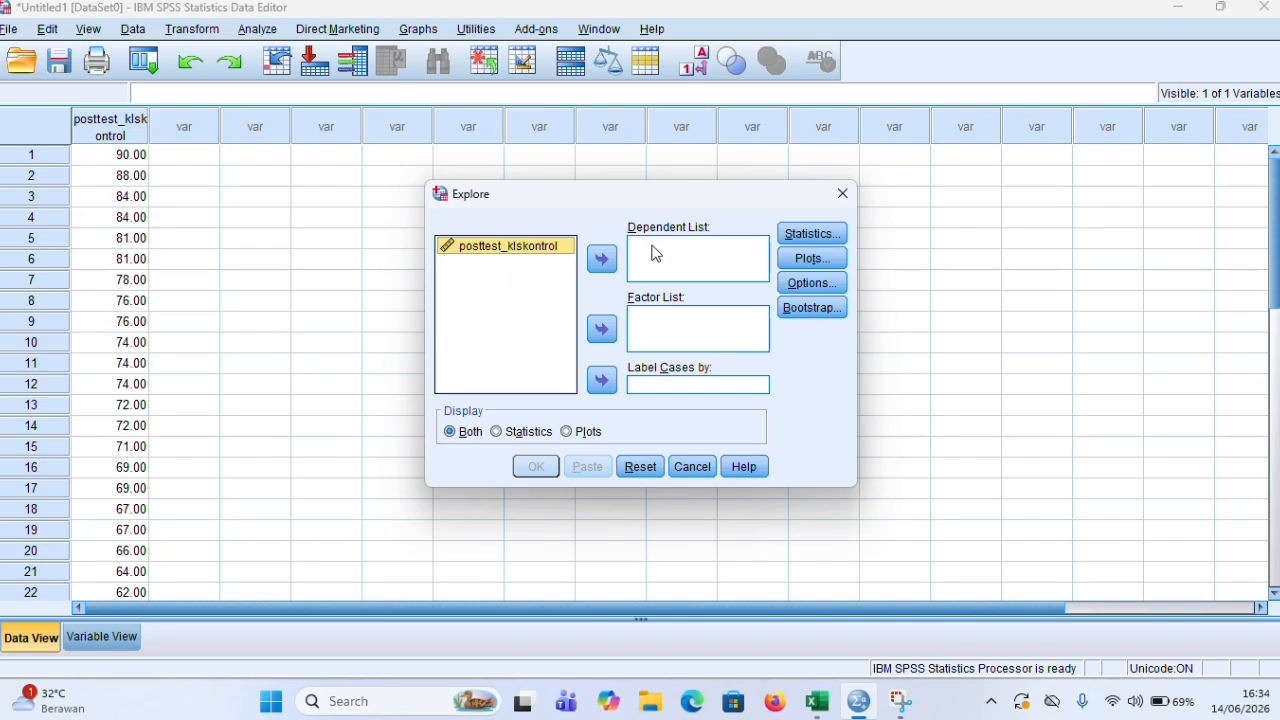
click(600, 262)
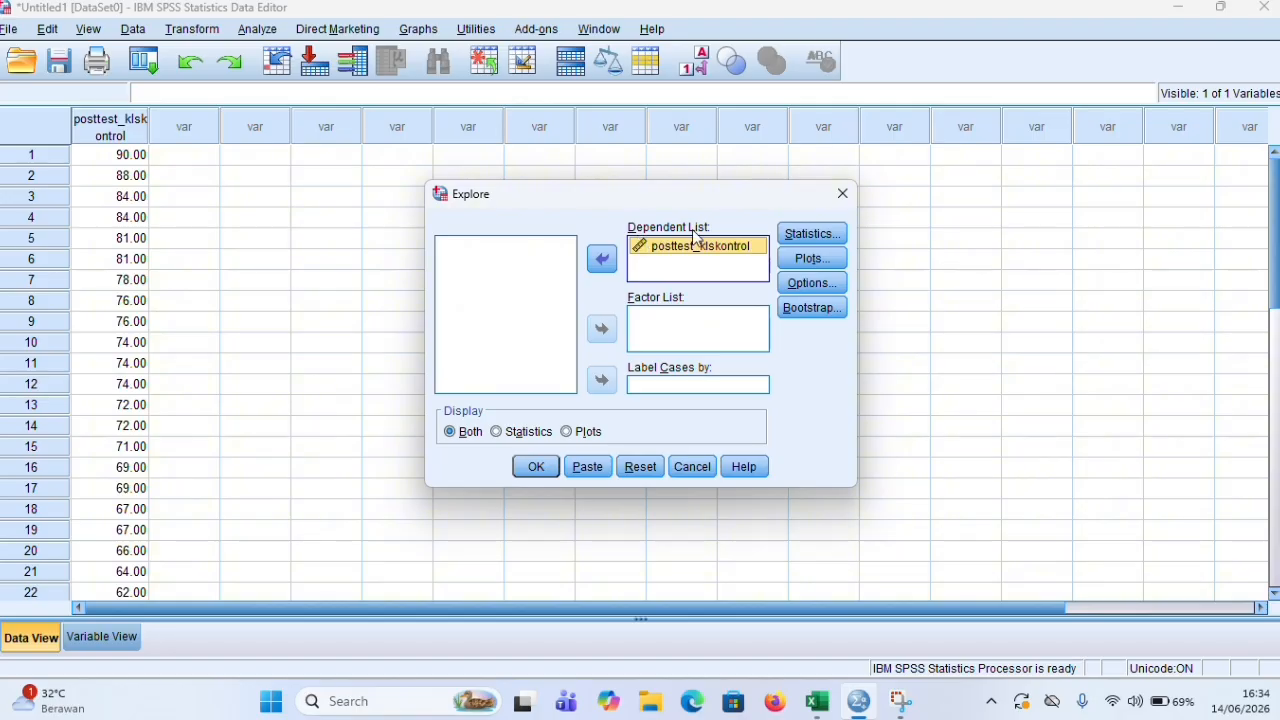
Enable normality plots with tests and the histogram in the Explore plot options, and run the analysis
click(840, 261)
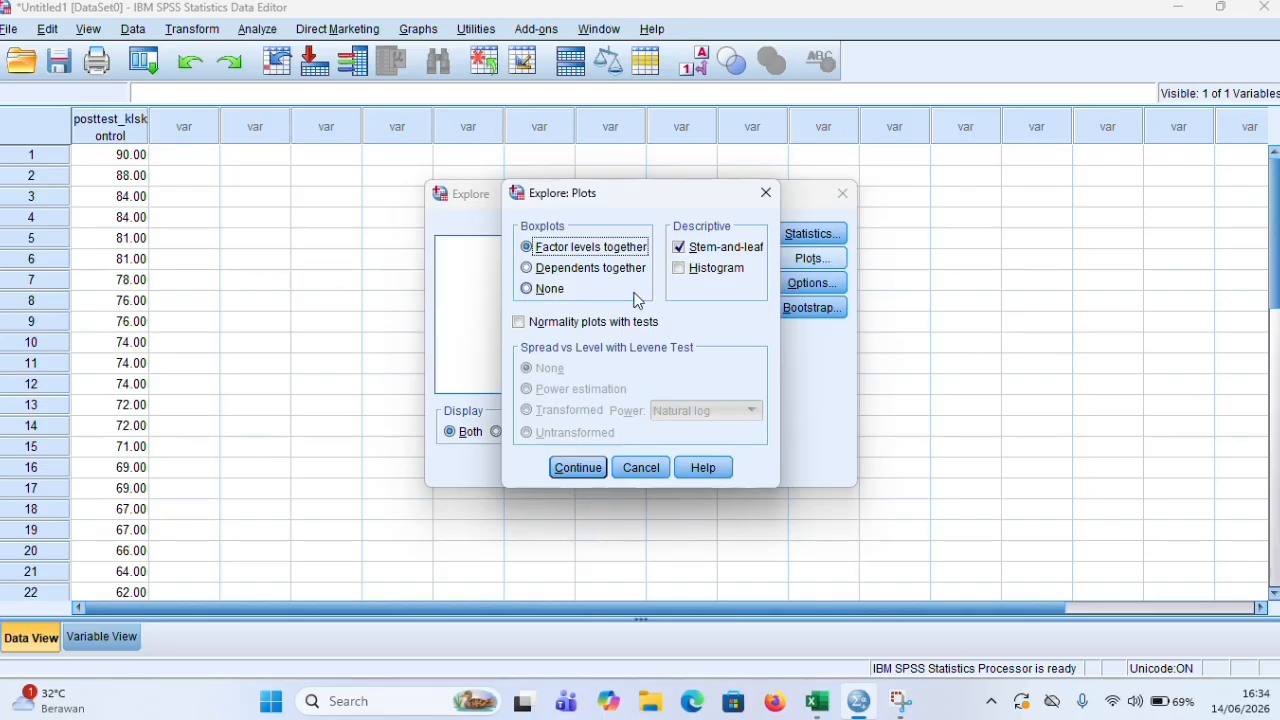
click(520, 324)
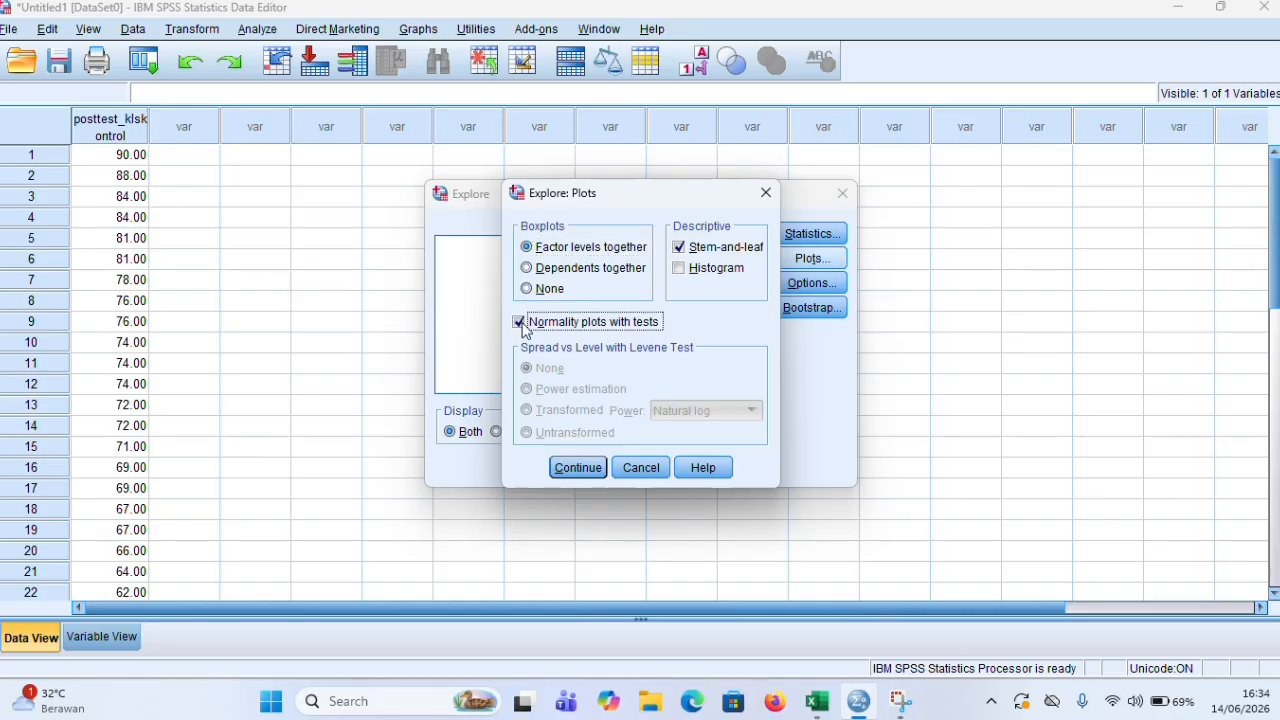
click(690, 279)
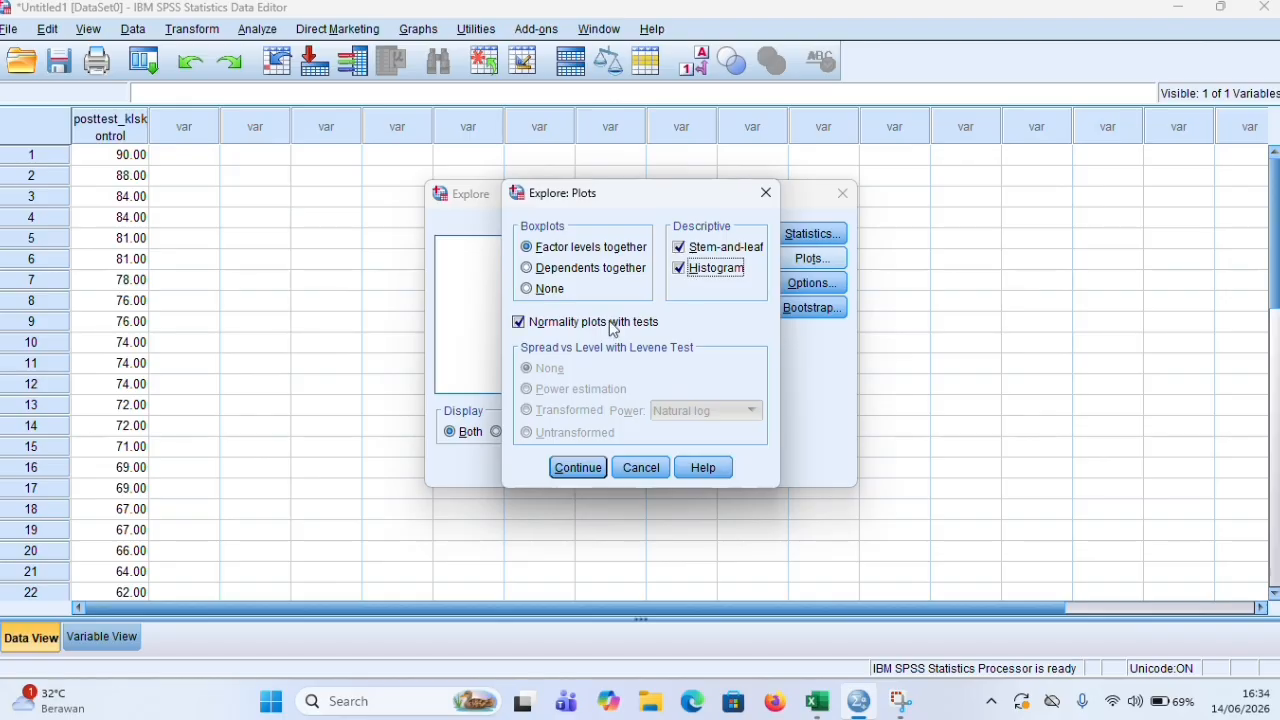
click(575, 470)
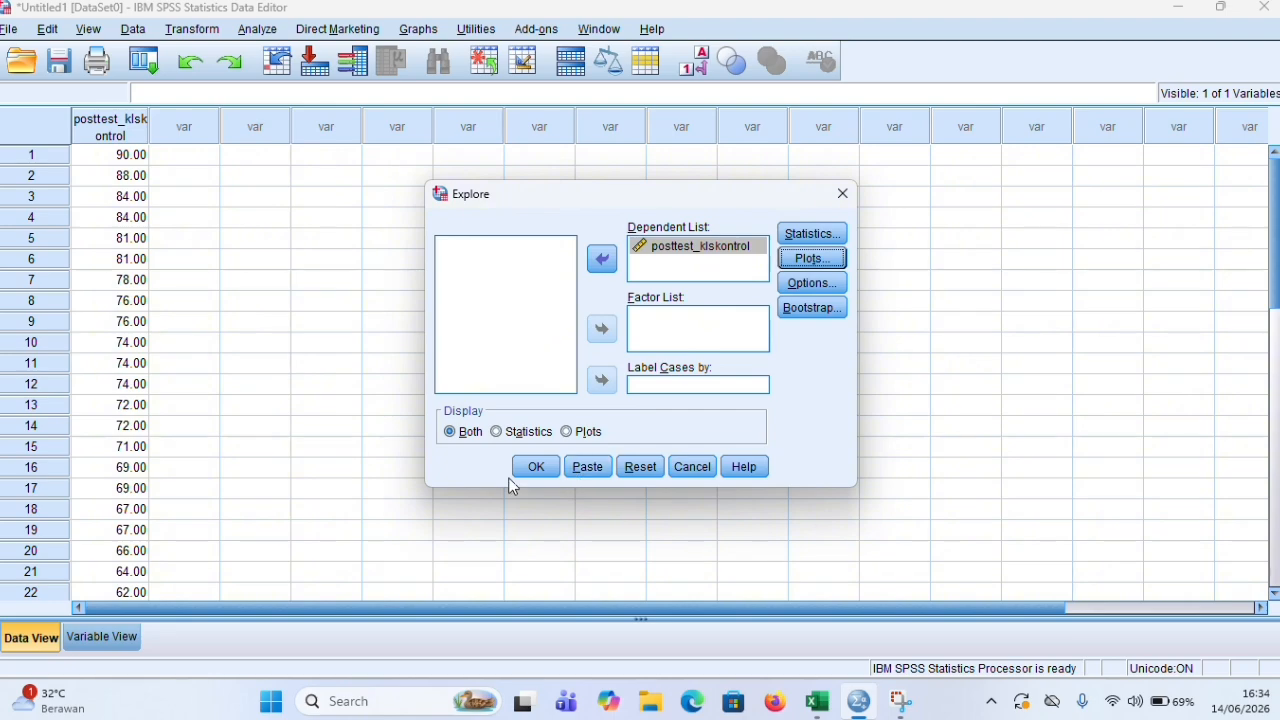
click(520, 472)
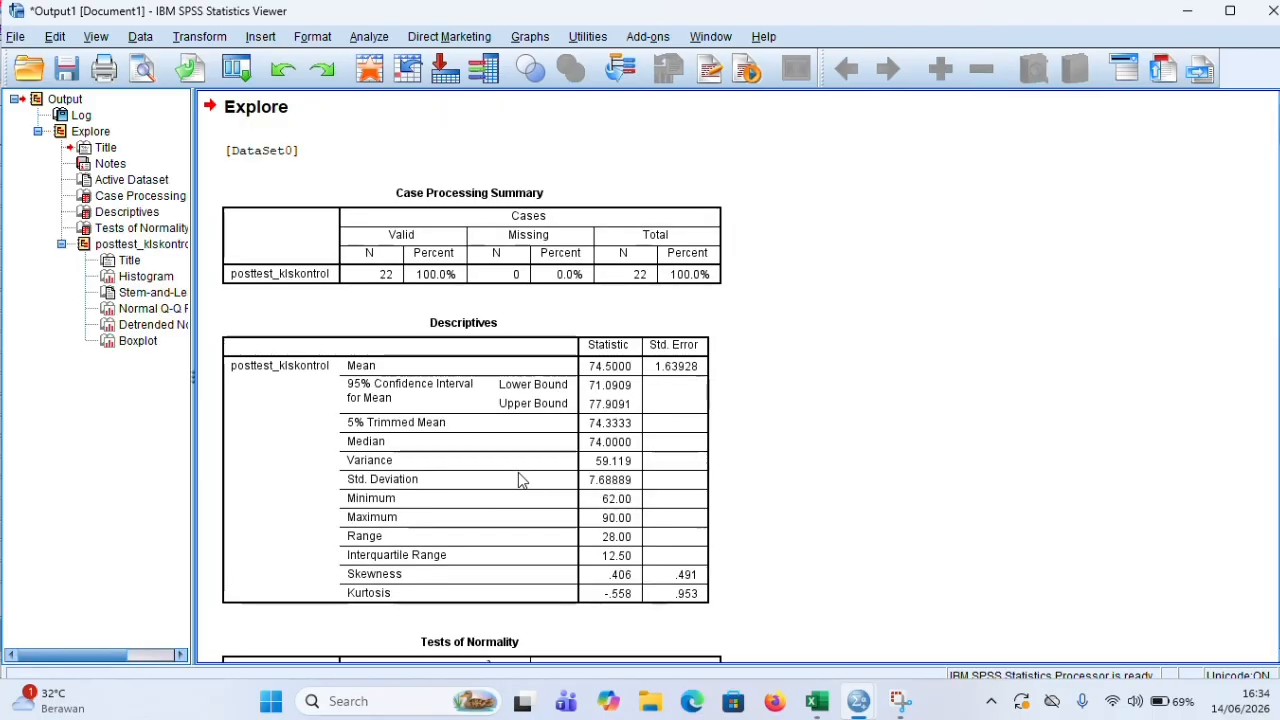
Examine the significance values in the Tests of Normality table and close the output document
scroll(891, 557, down, 2)
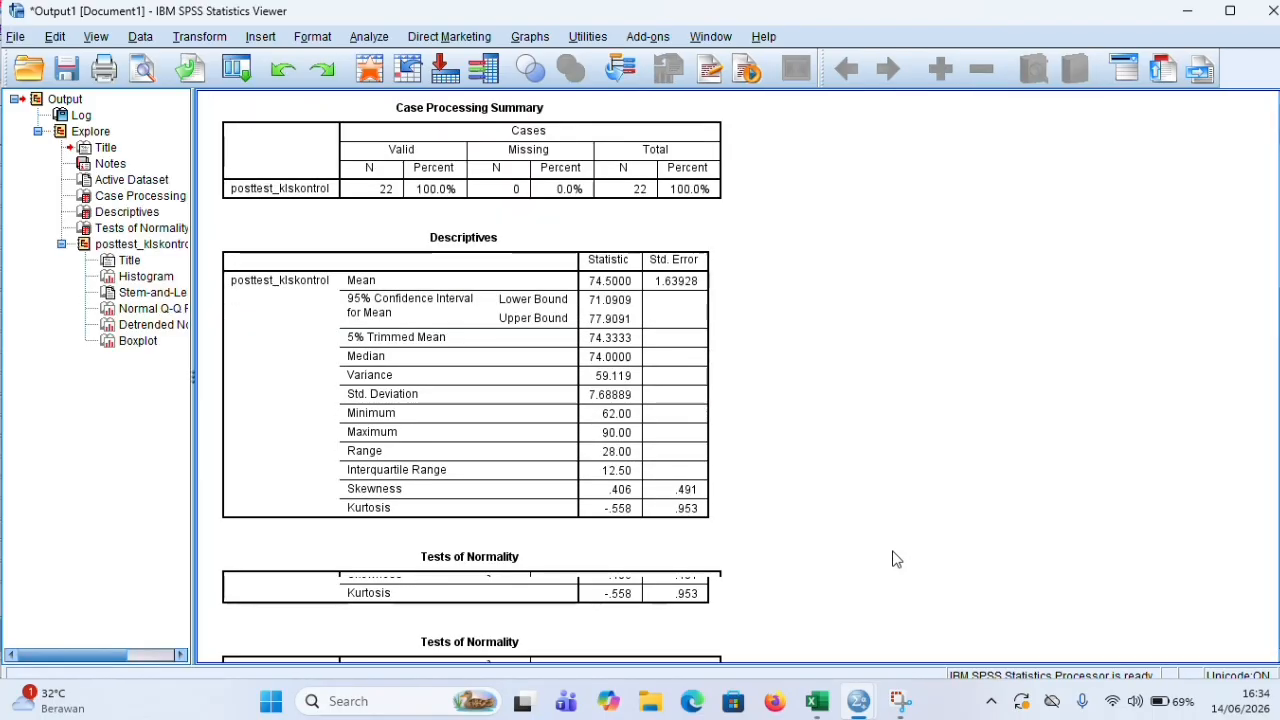
scroll(885, 559, down, 2)
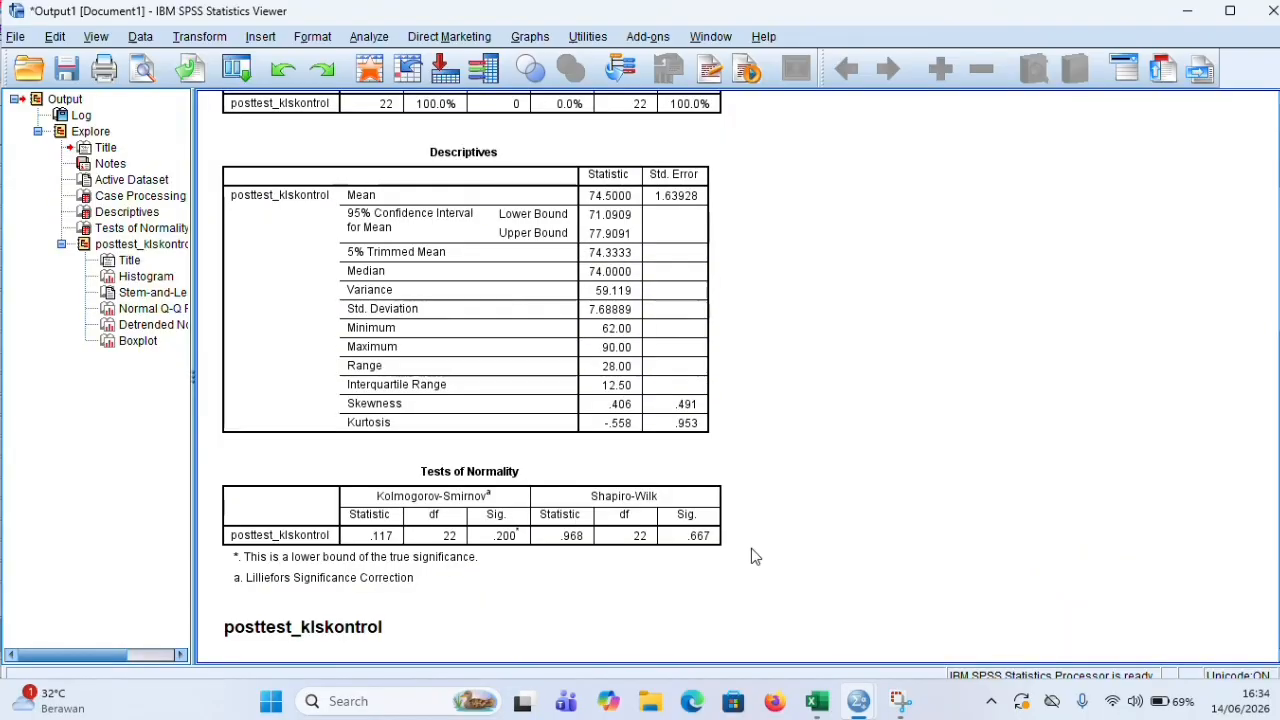
click(687, 536)
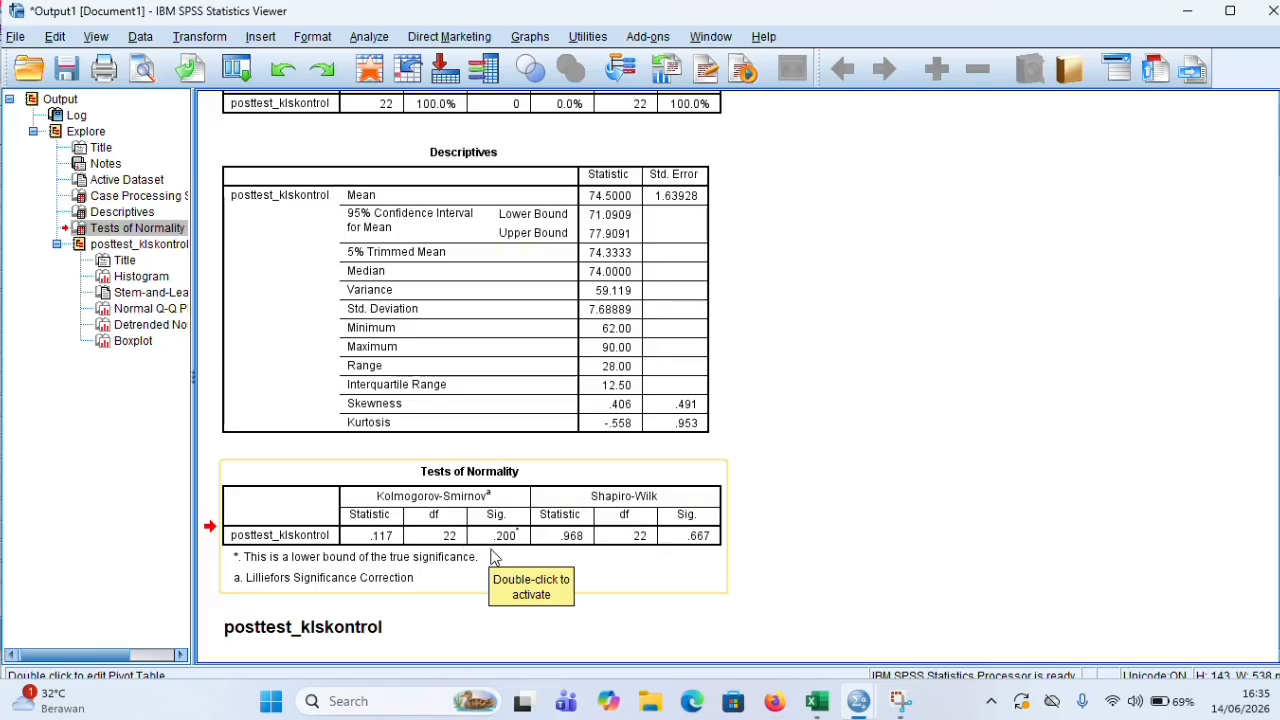
scroll(653, 485, down, 2)
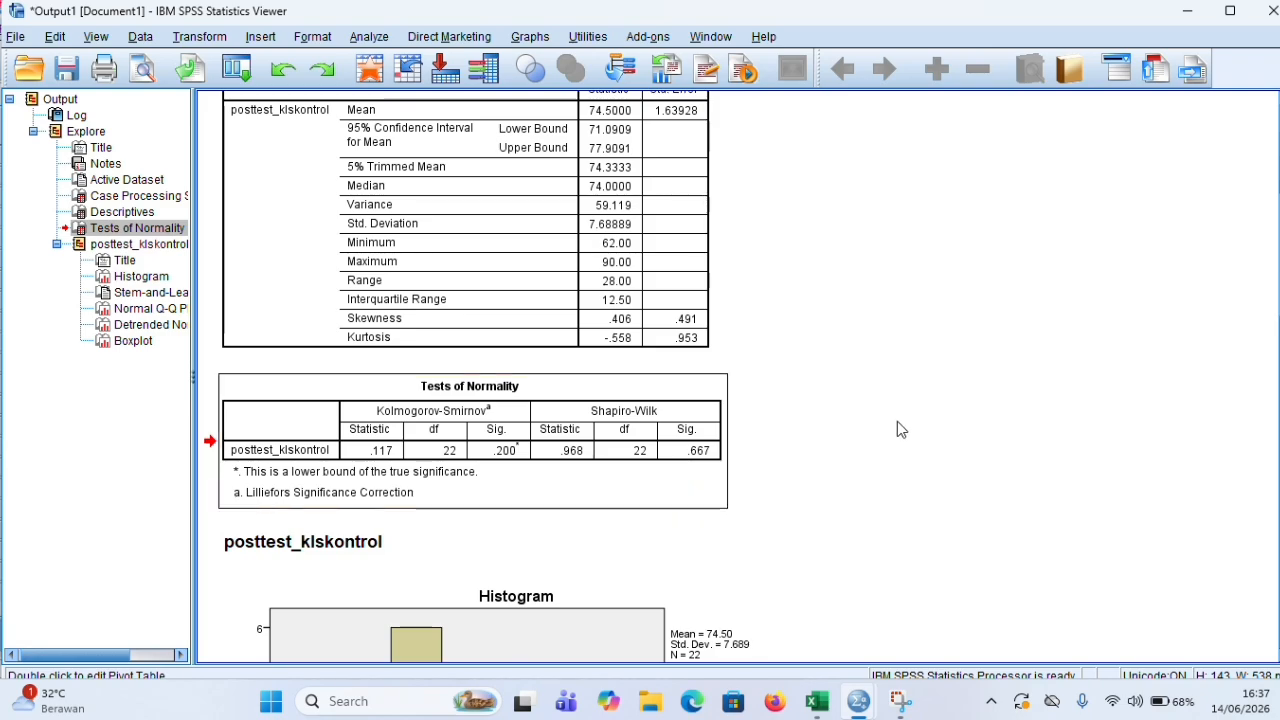
key(alt+F4)
click(650, 377)
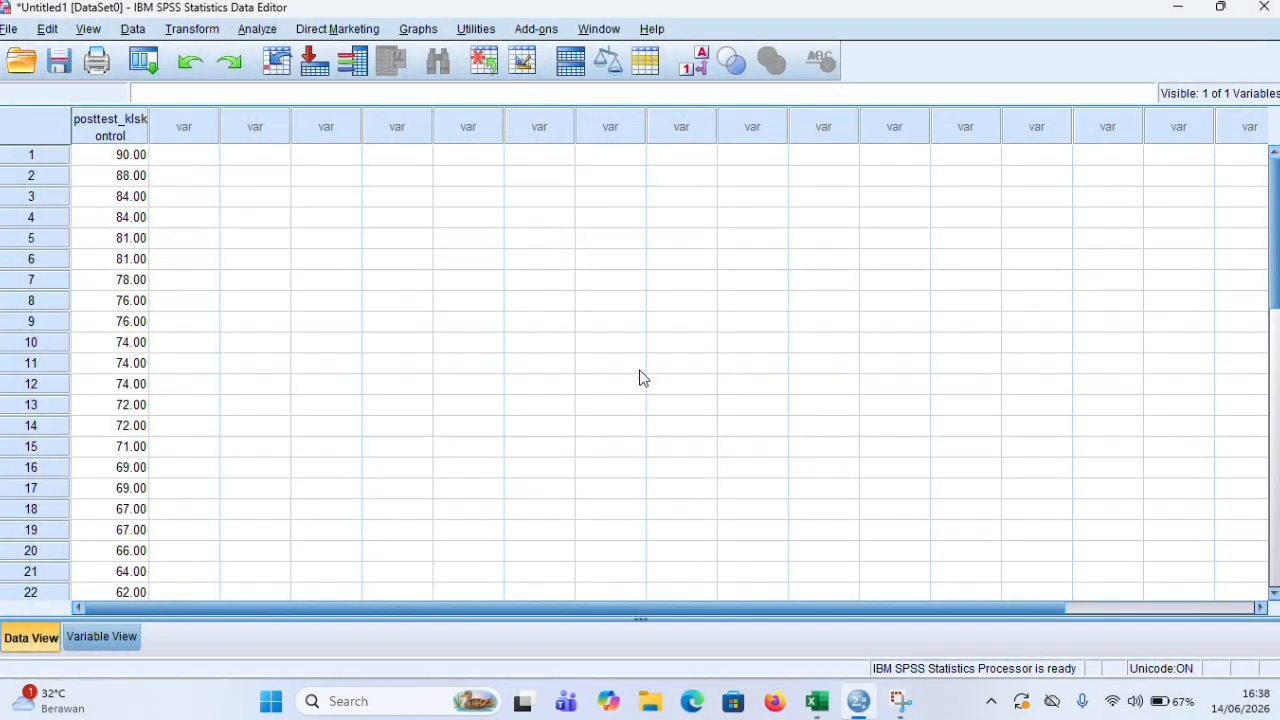
Clear the posttest_klskontrol variable from the dataset
click(117, 123)
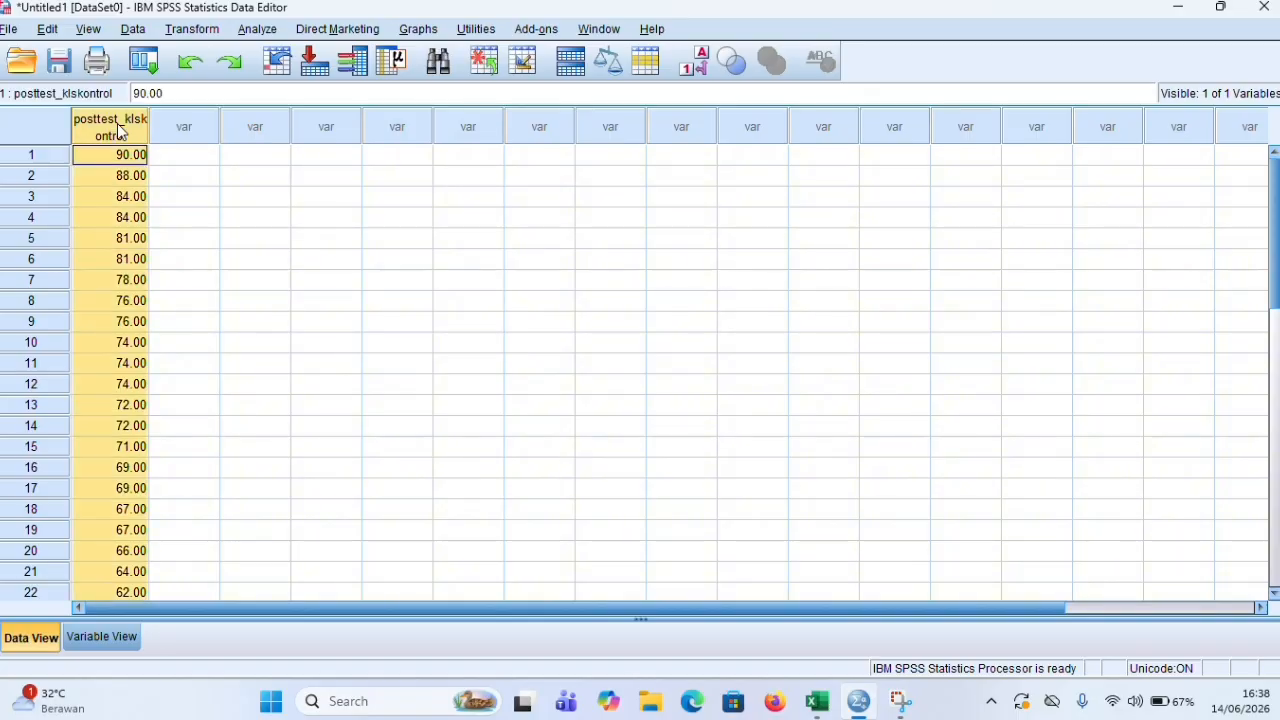
right_click(117, 123)
click(141, 203)
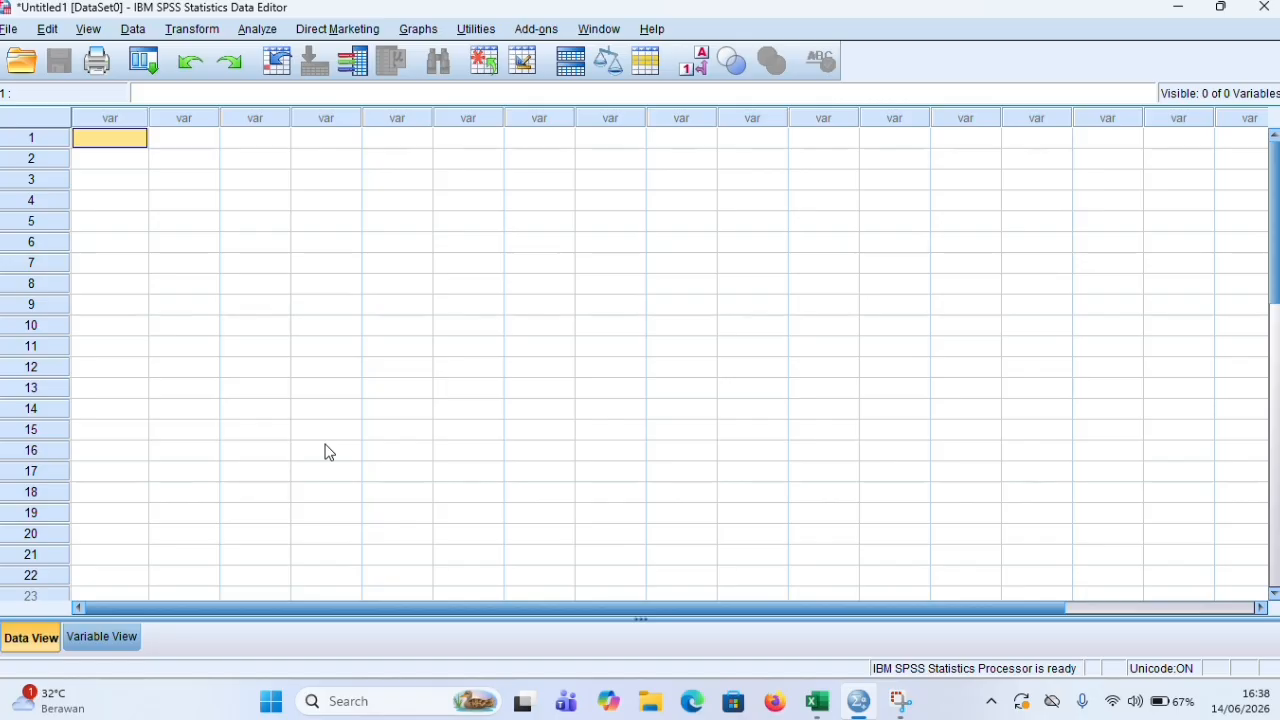
Copy the Posttest Eksperimen scores in F2:F21 from the Excel sheet and paste them into the first SPSS column
key(alt+Tab)
scroll(490, 404, up, 1)
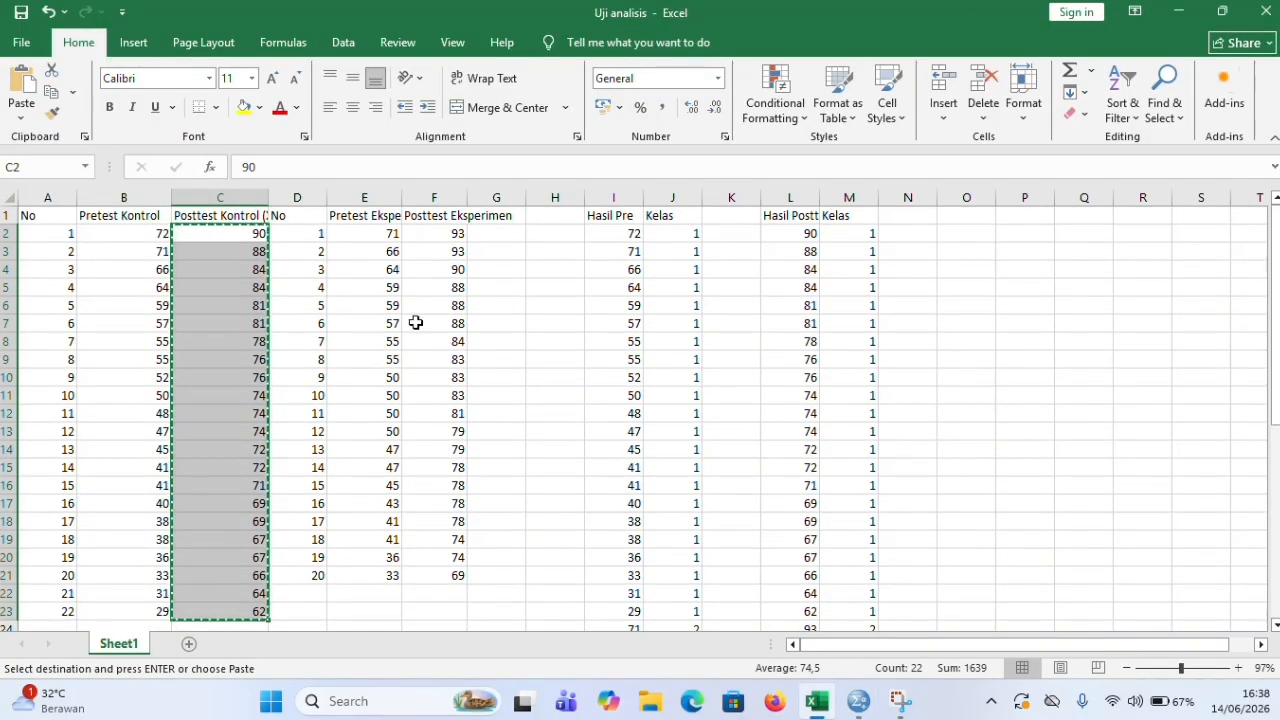
click(432, 220)
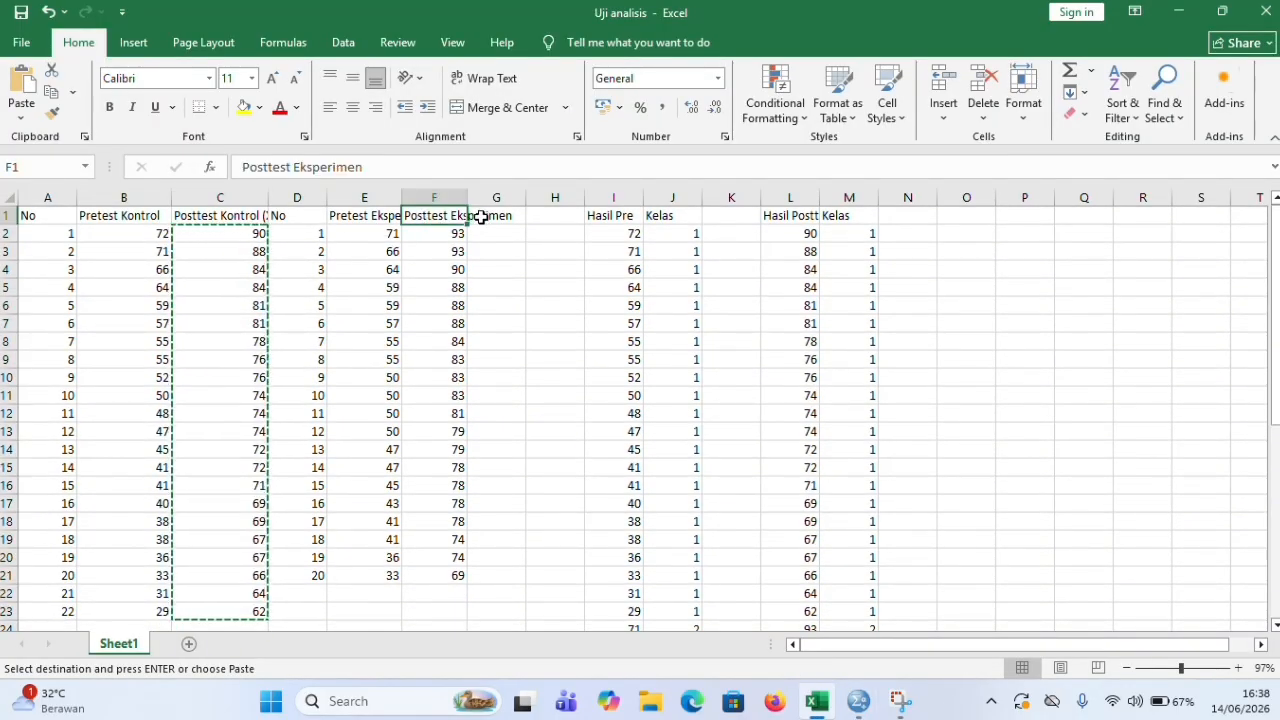
click(430, 234)
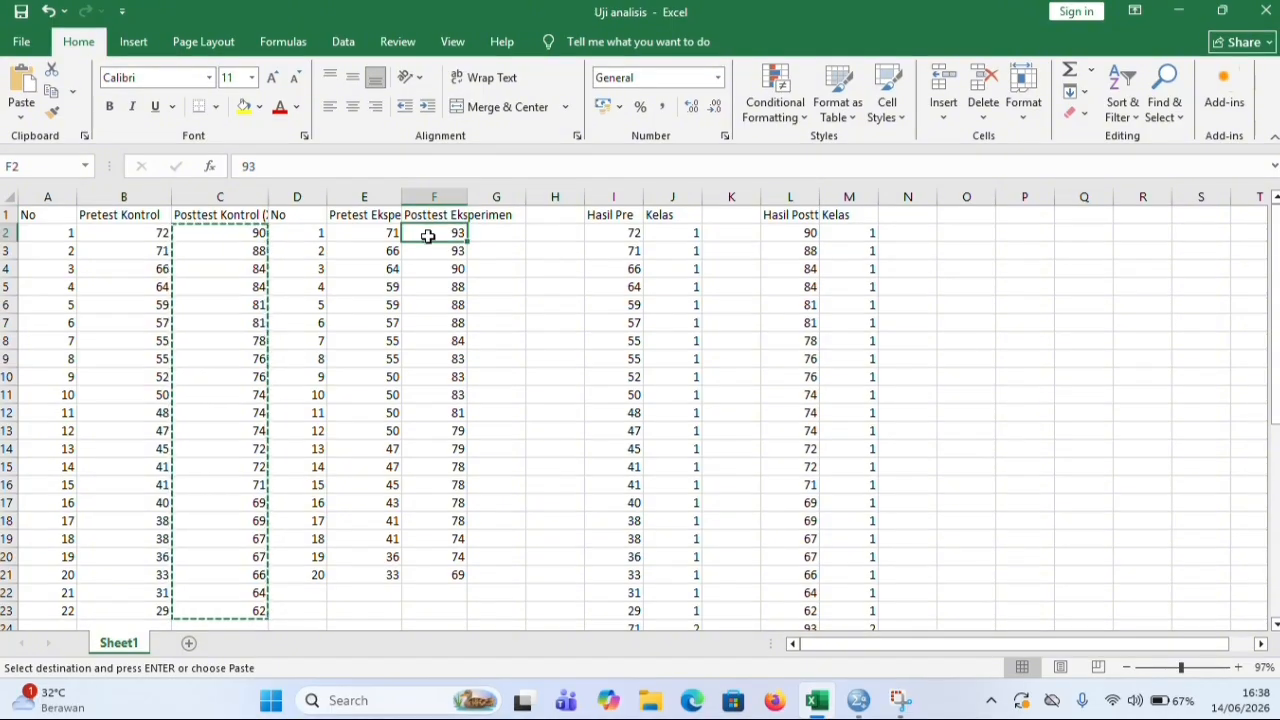
drag(428, 234, 449, 572)
key(ctrl+c)
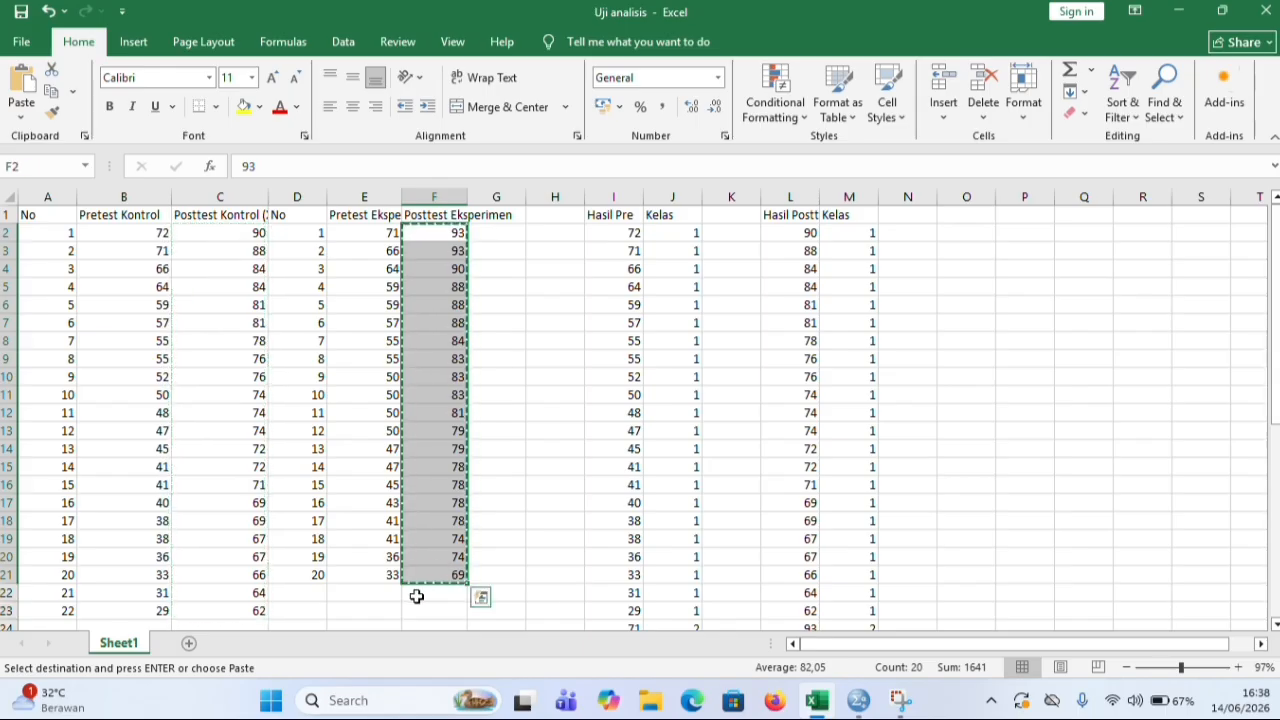
key(alt+Tab)
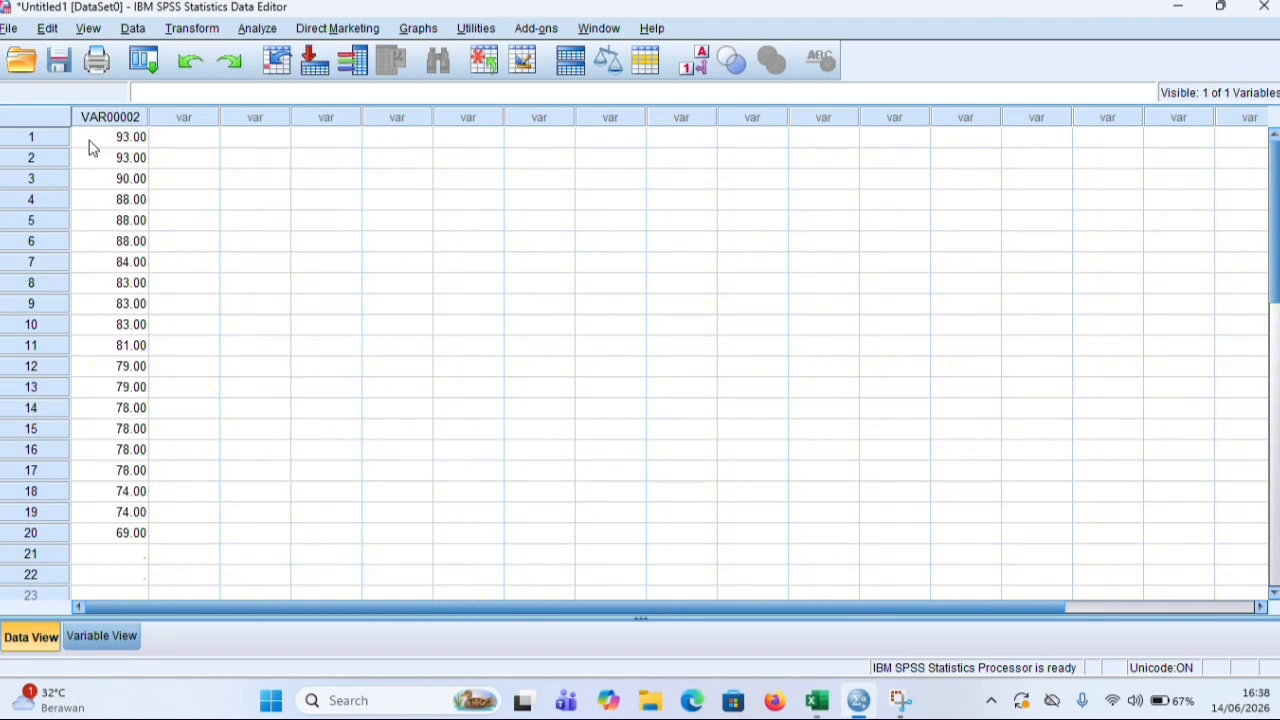
Rename the pasted variable as posttest_klseksperimen and return to the data sheet
click(93, 643)
click(133, 113)
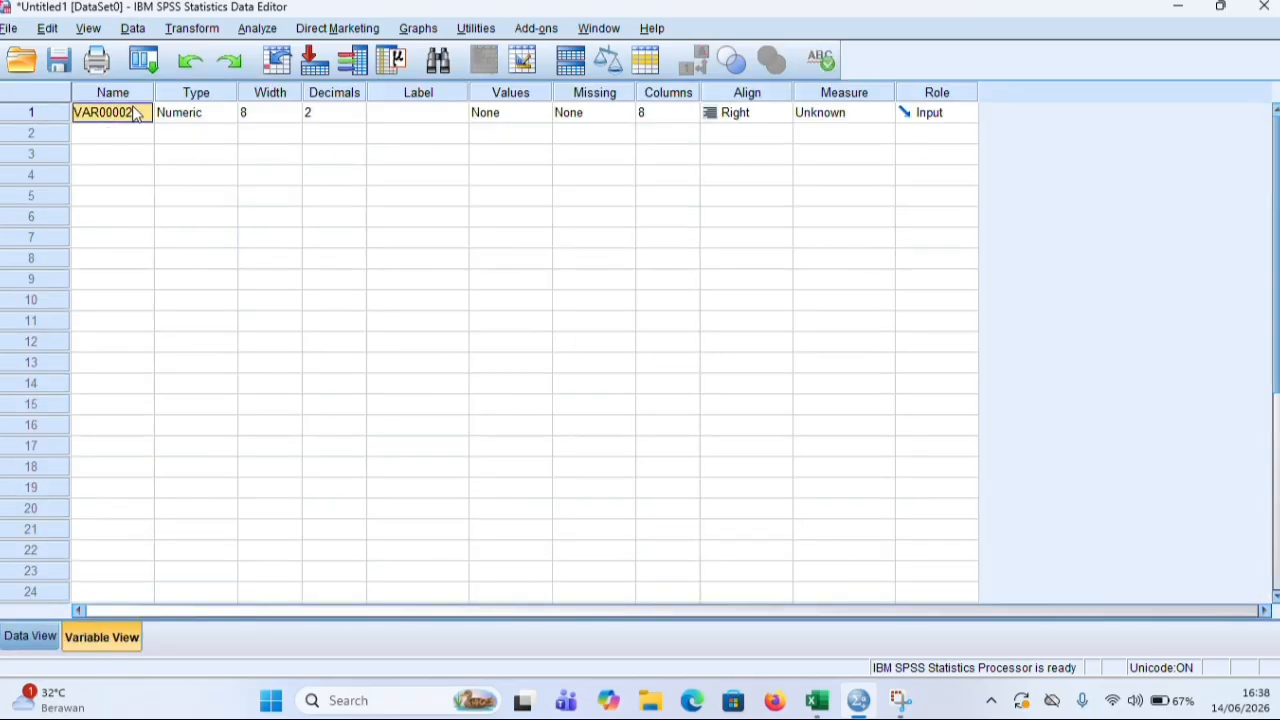
text(poss)
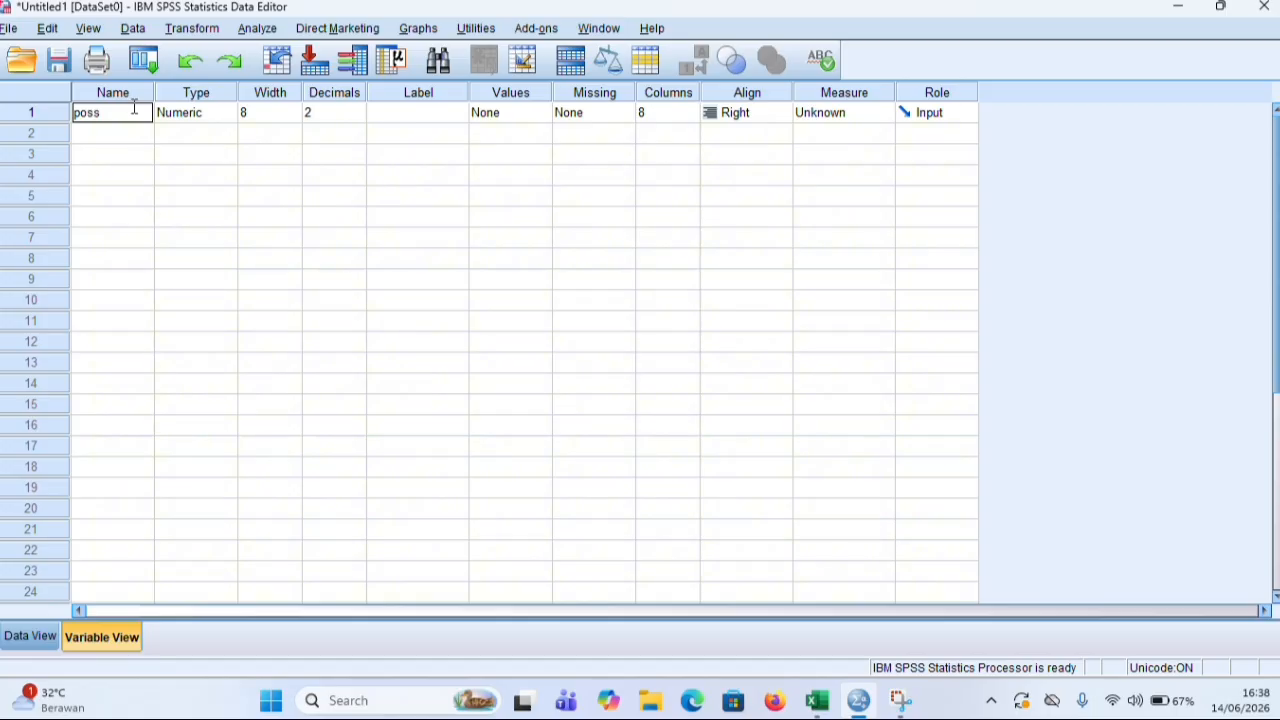
key(BackSpace)
text(ttest)
text(_kleek)
text(sperimen)
click(42, 632)
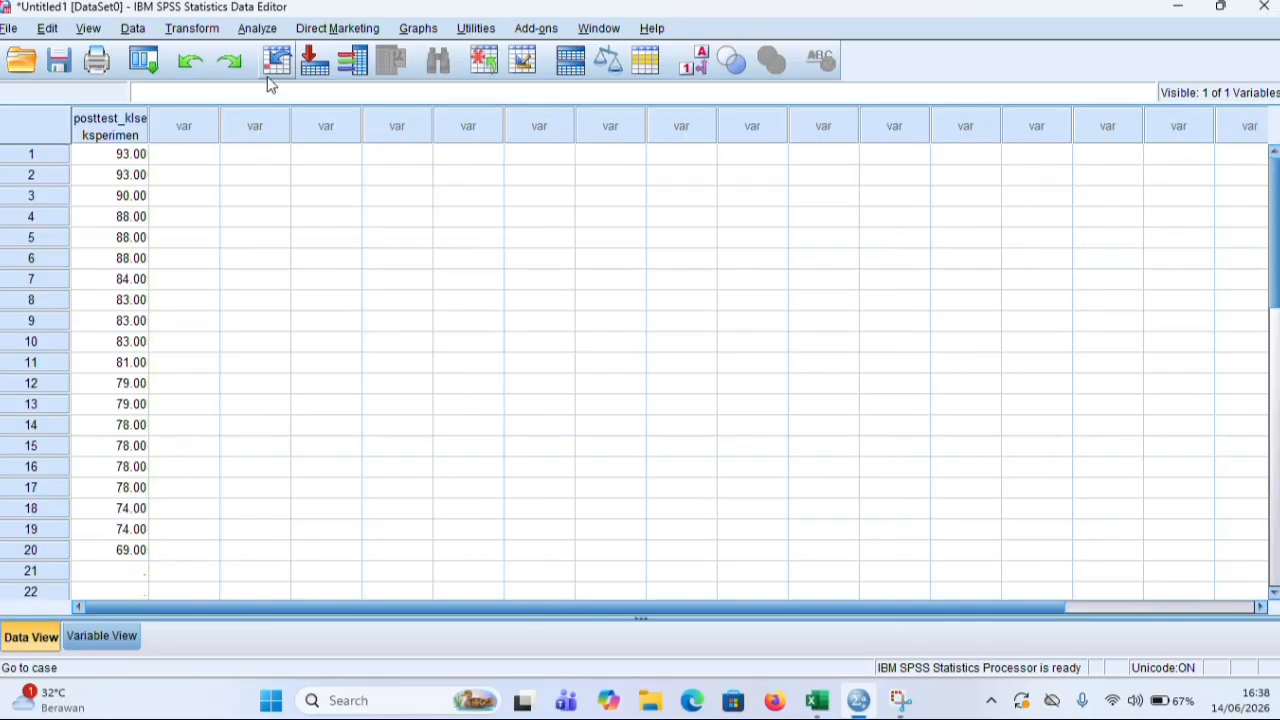
Run Explore with posttest_klseksperimen as the dependent variable and normality plots with tests included
click(254, 30)
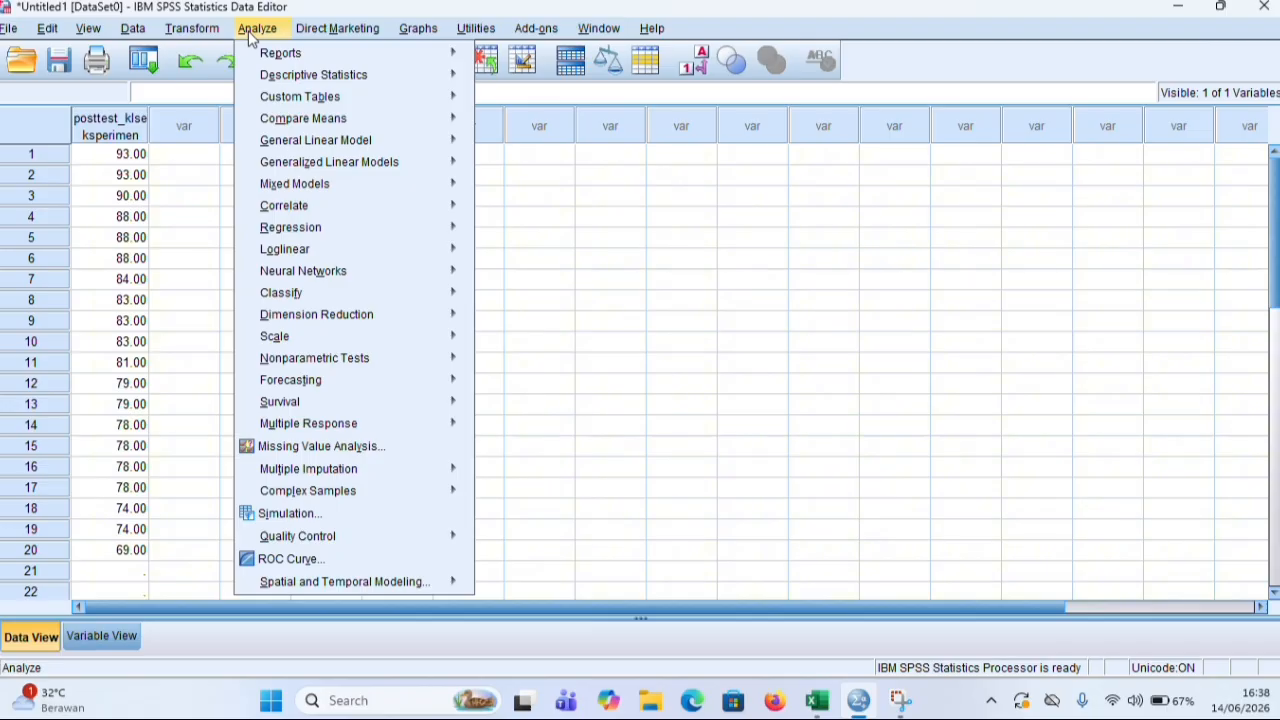
mouse_move(251, 78)
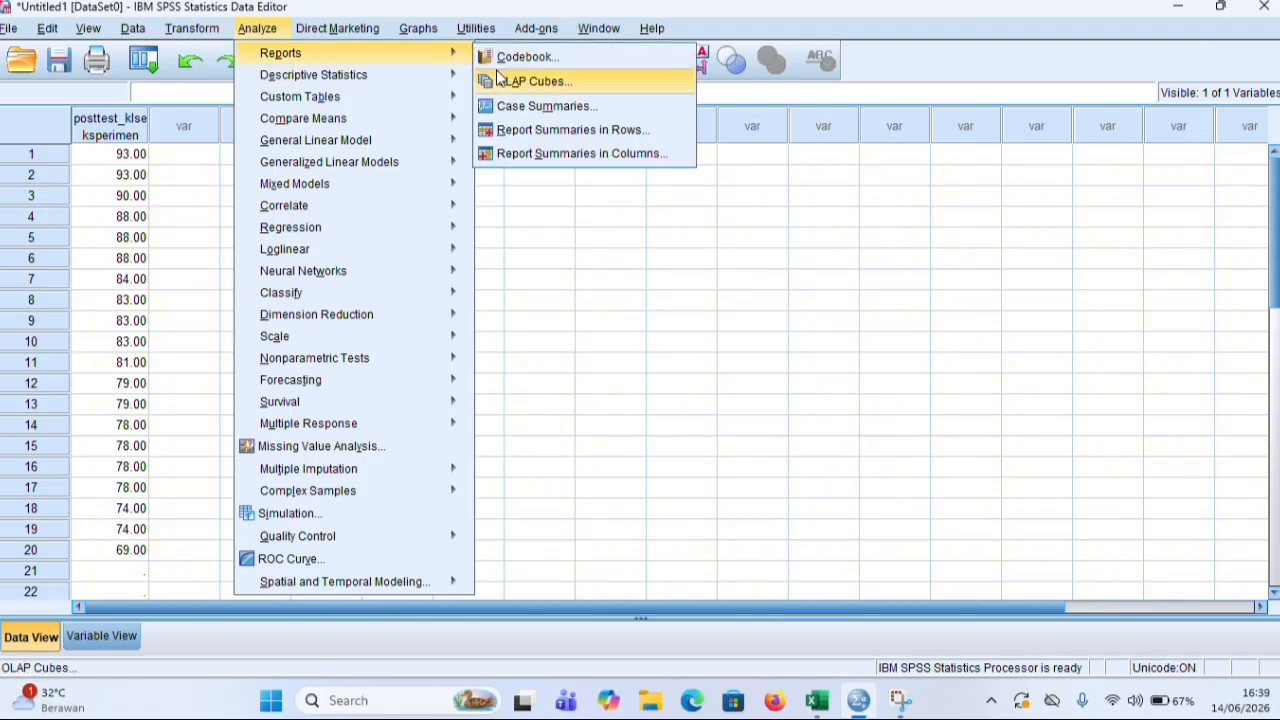
click(512, 125)
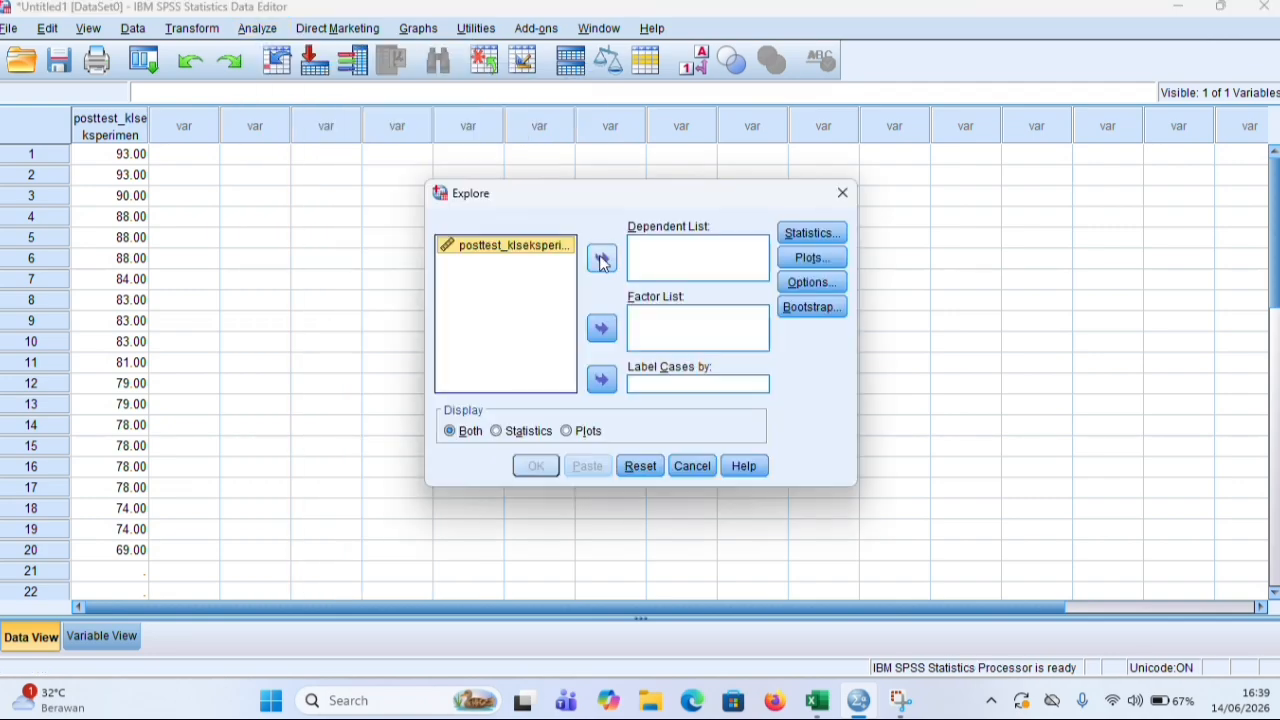
click(601, 259)
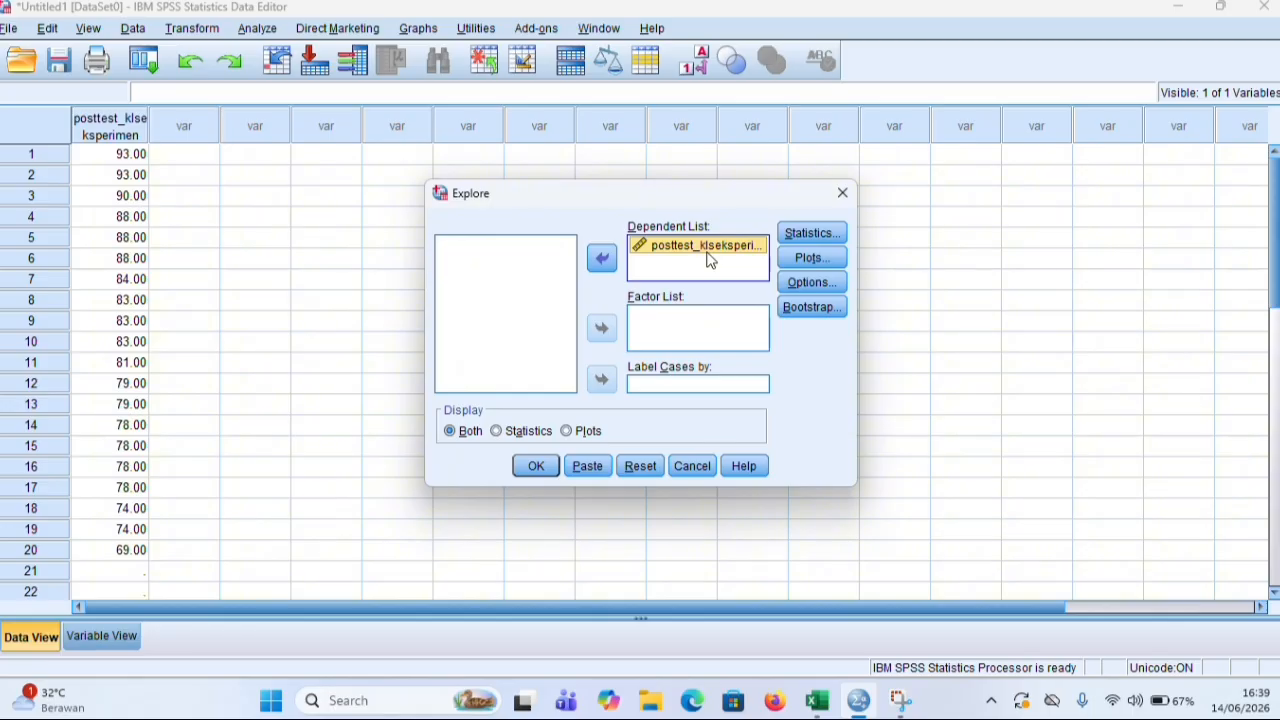
click(808, 258)
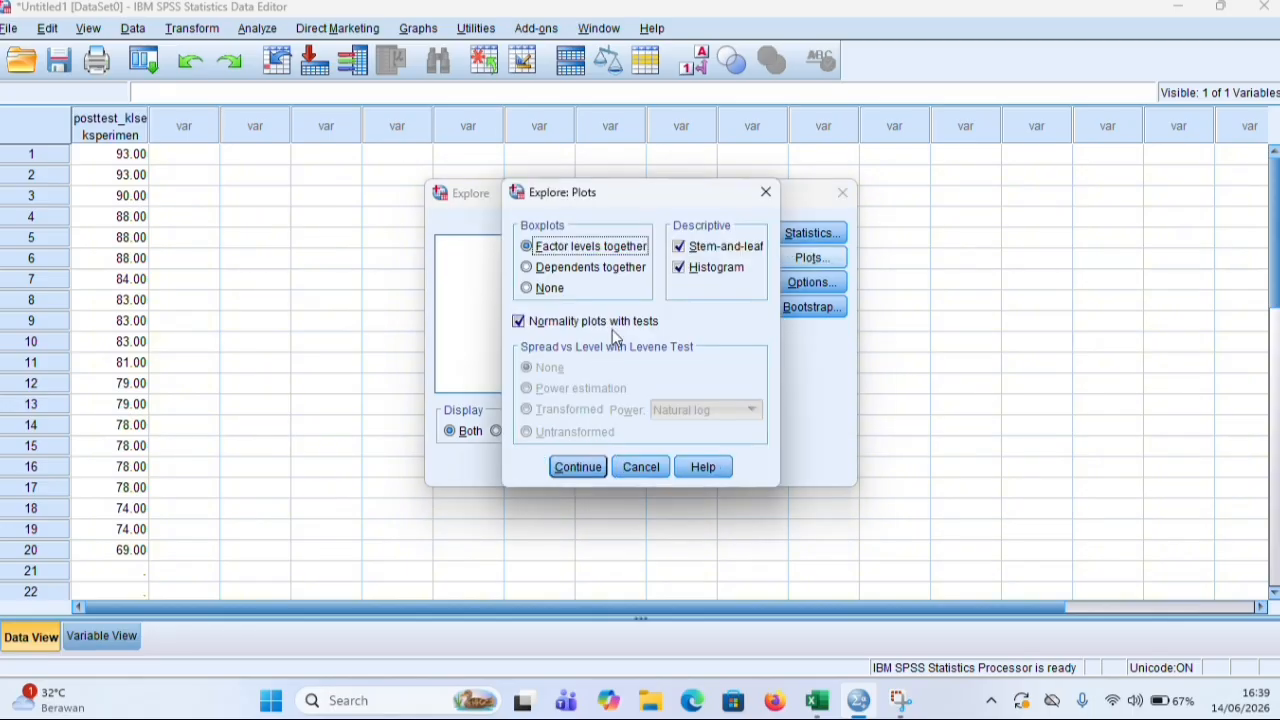
click(577, 467)
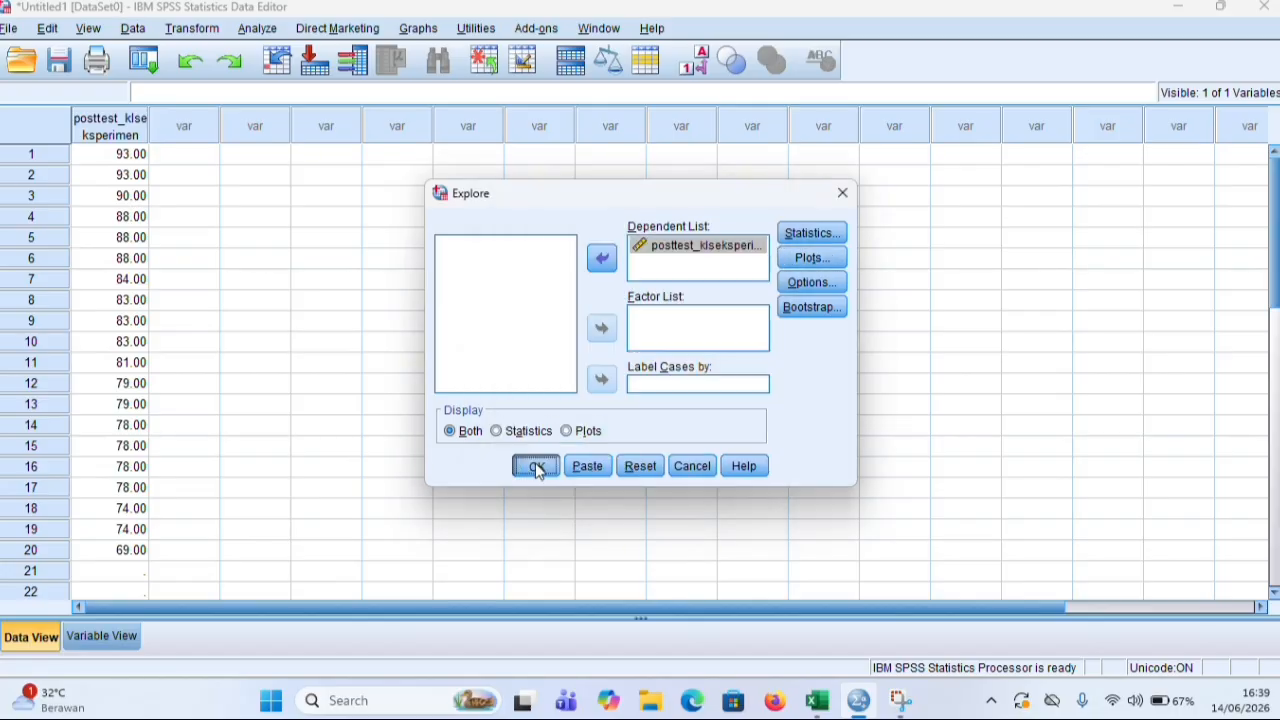
click(537, 467)
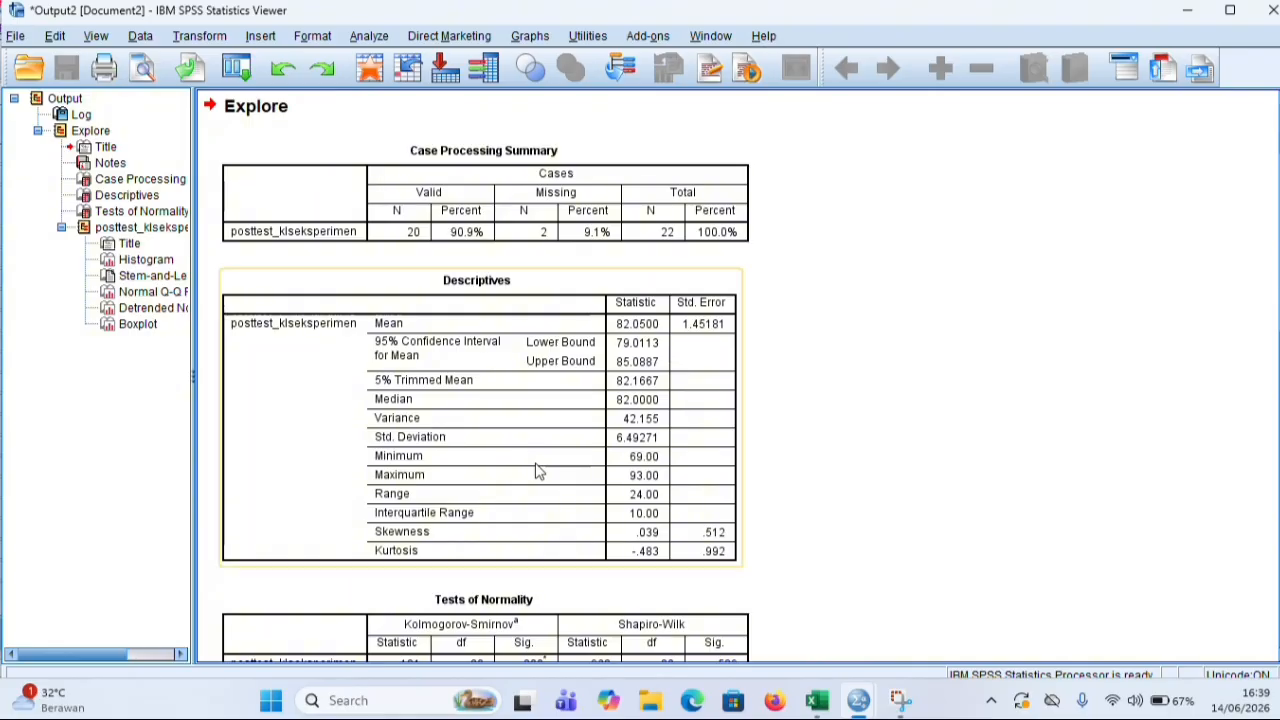
Examine the experimental class significance values in the Tests of Normality table and close the output without saving
scroll(545, 490, down, 5)
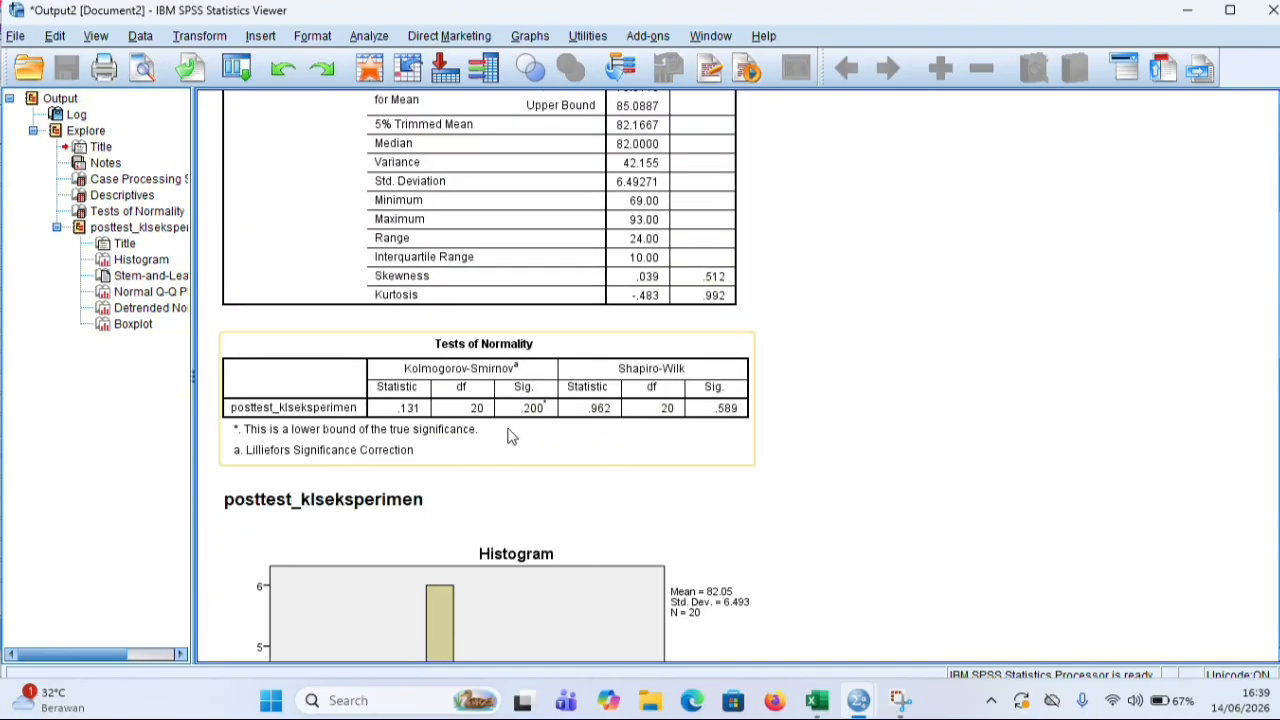
click(510, 435)
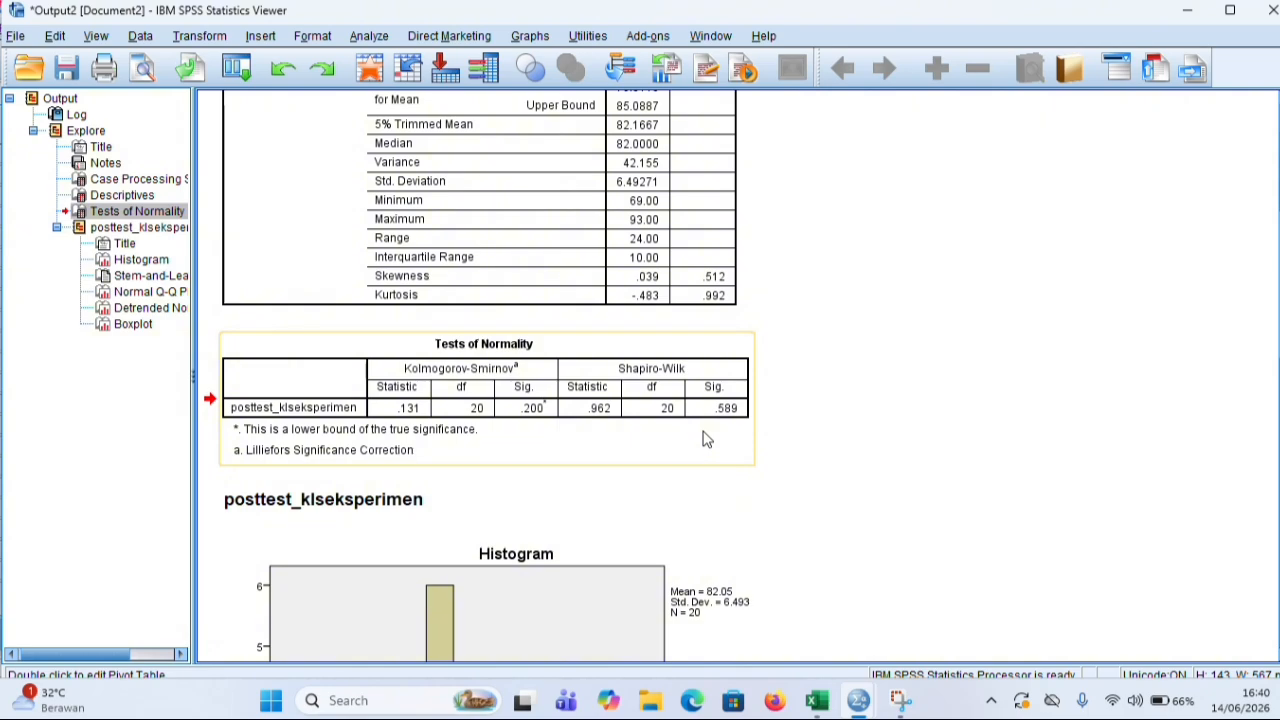
click(886, 425)
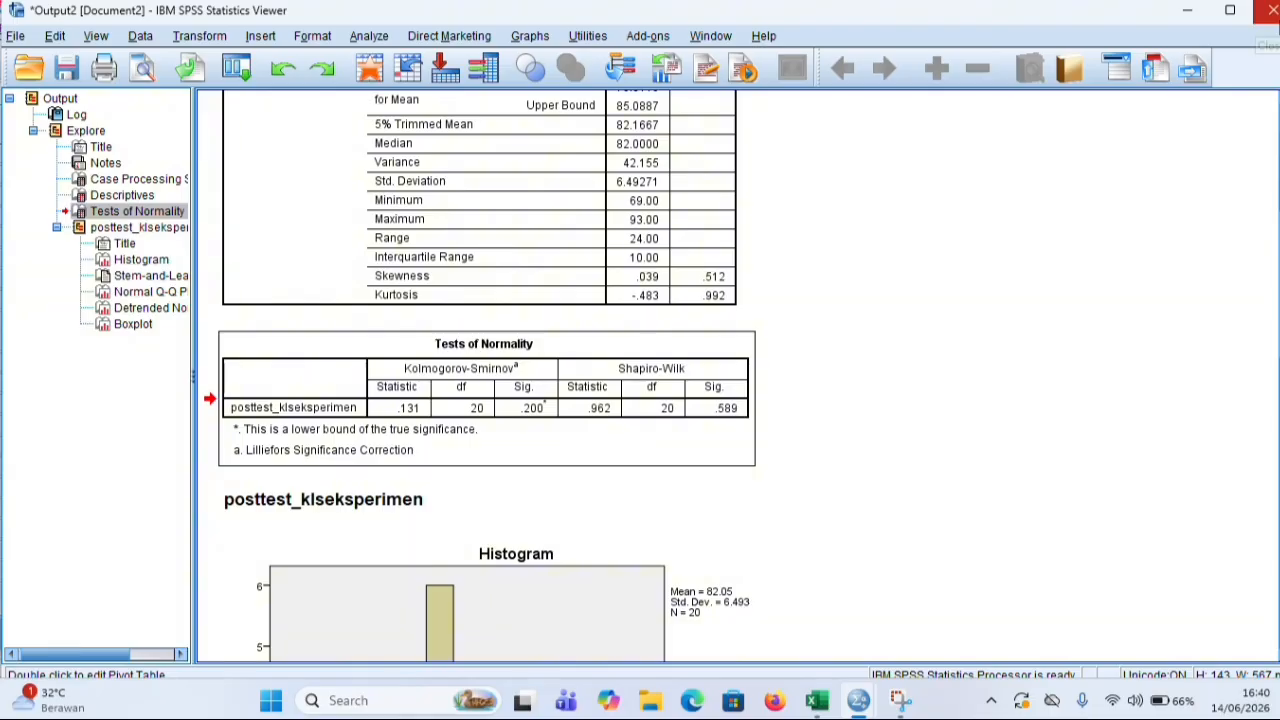
click(1272, 9)
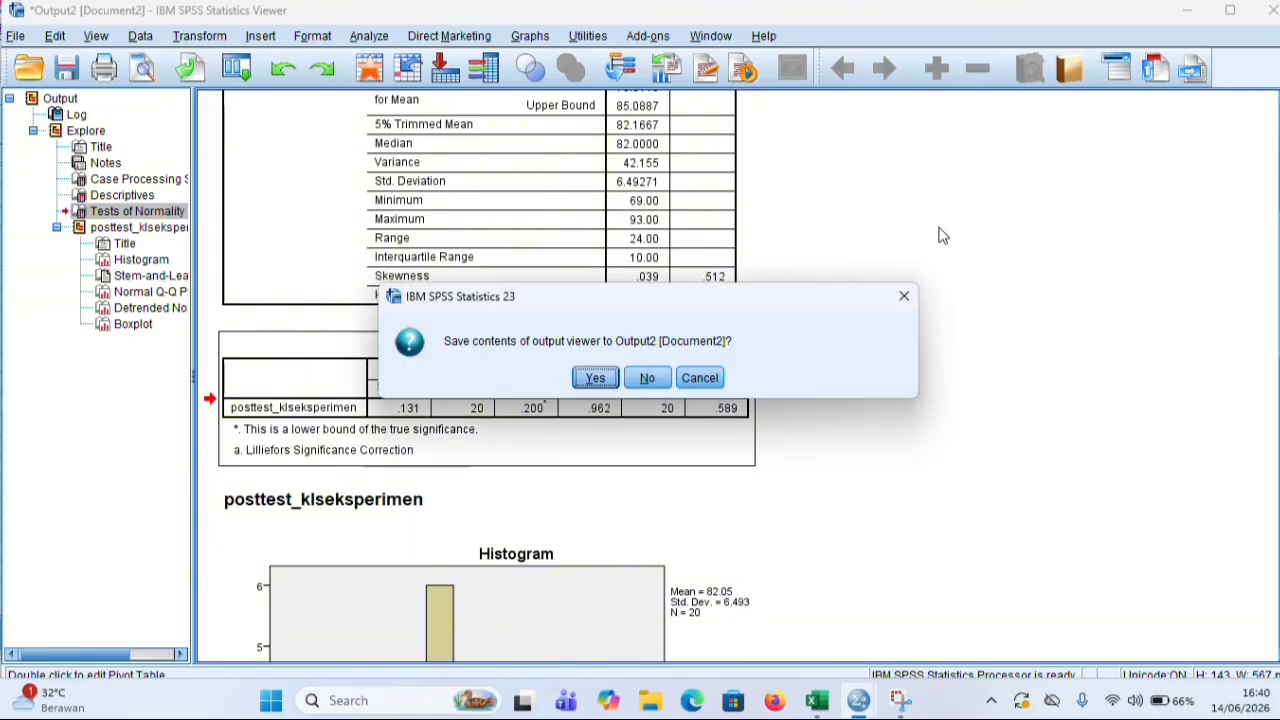
click(647, 377)
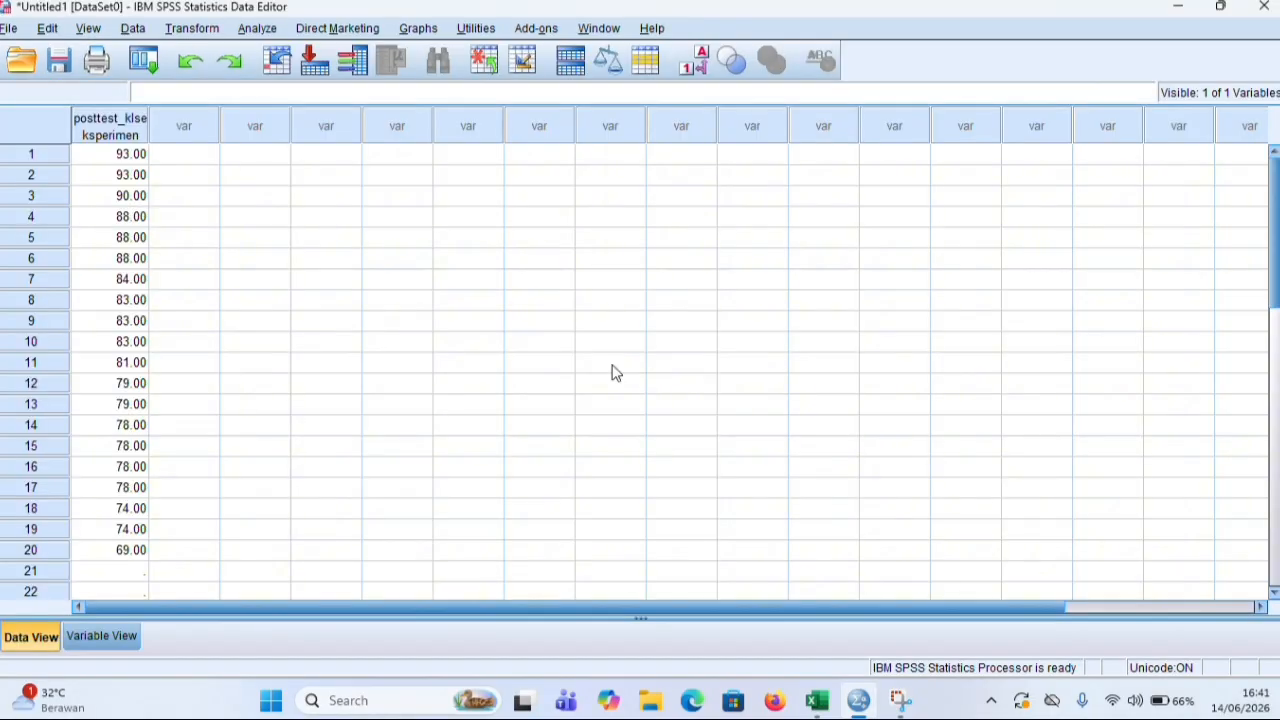
Clear the posttest_klseksperimen variable from the dataset
click(115, 127)
right_click(115, 127)
click(122, 207)
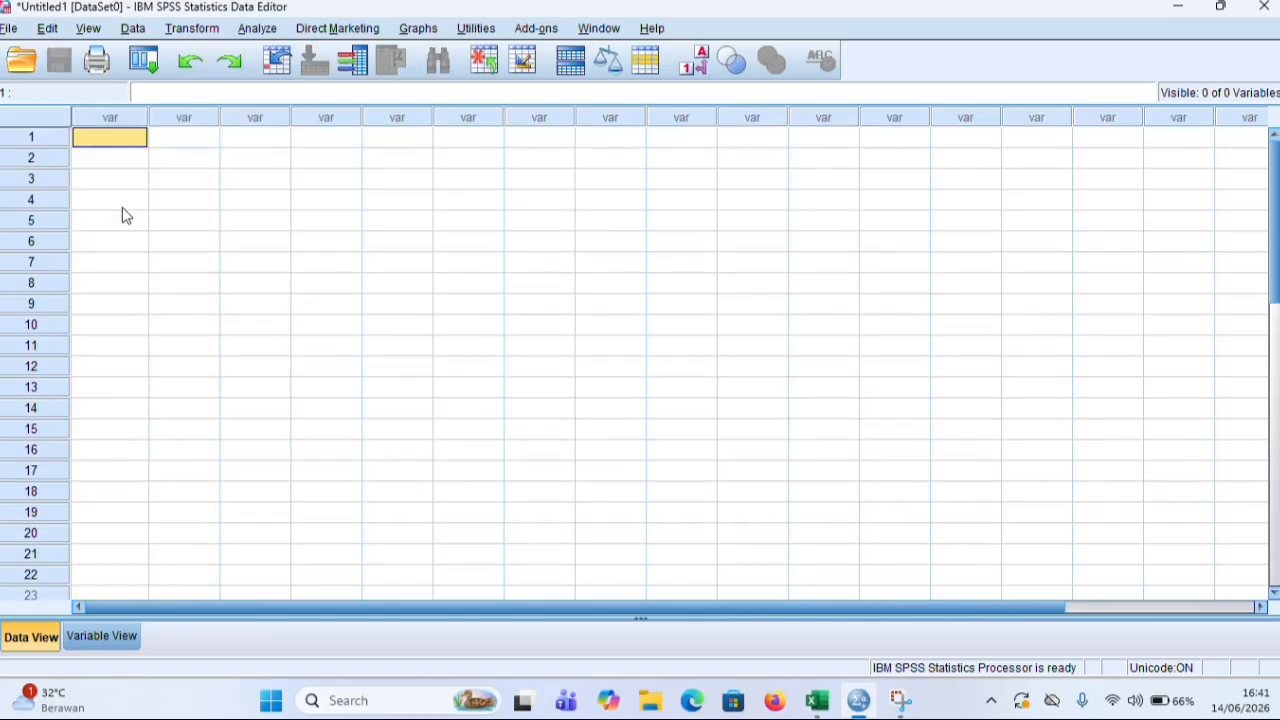
Switch to the Excel workbook and examine the combined Hasil Posttest scores and their Kelas codes
key(alt+Tab)
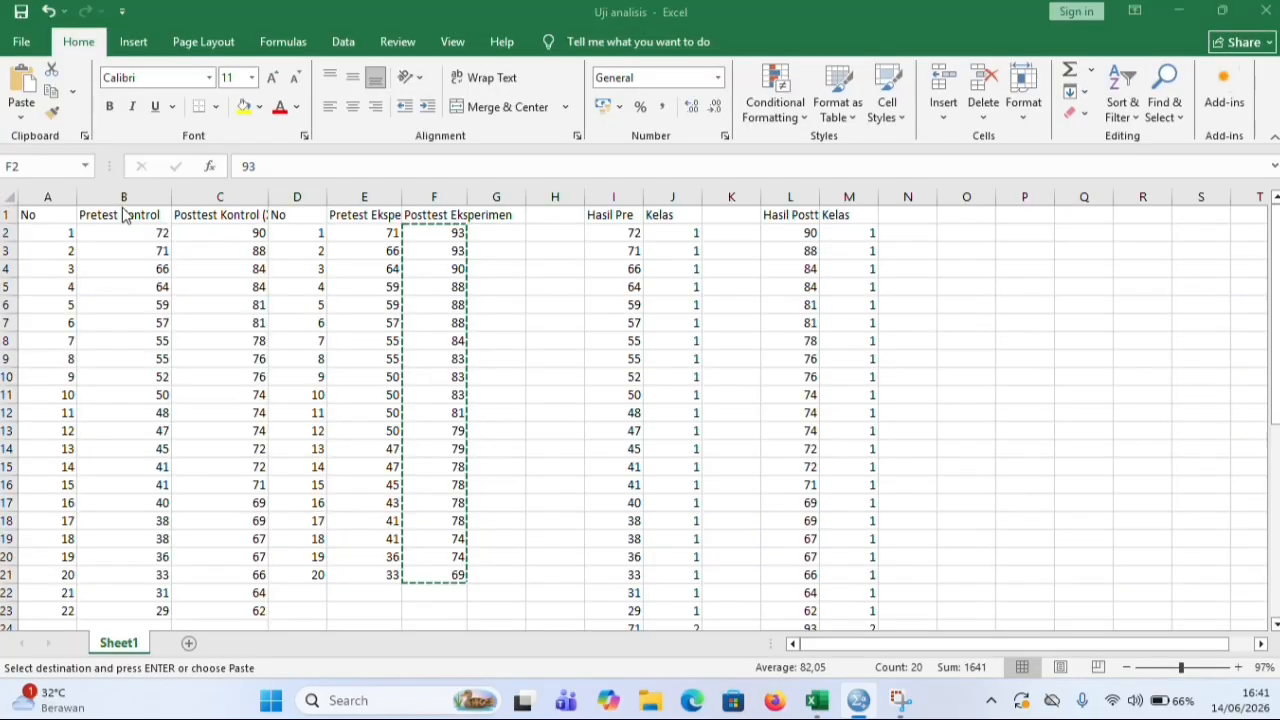
click(541, 250)
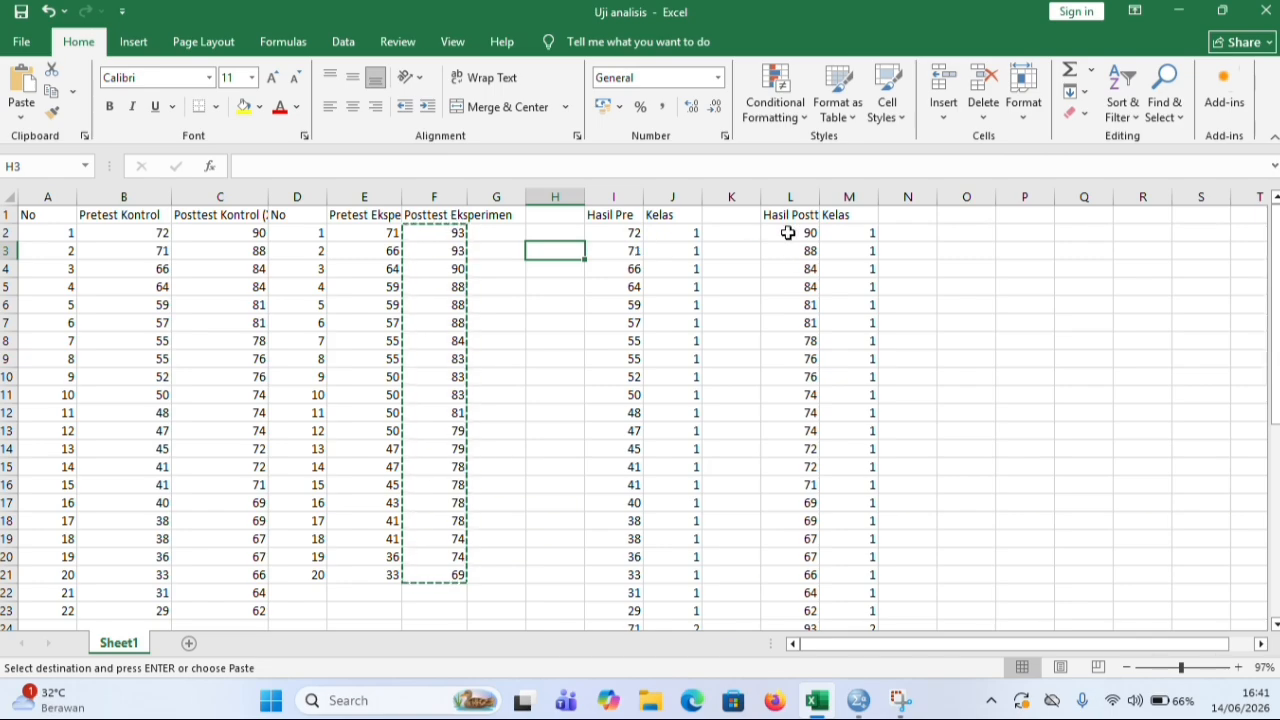
click(785, 231)
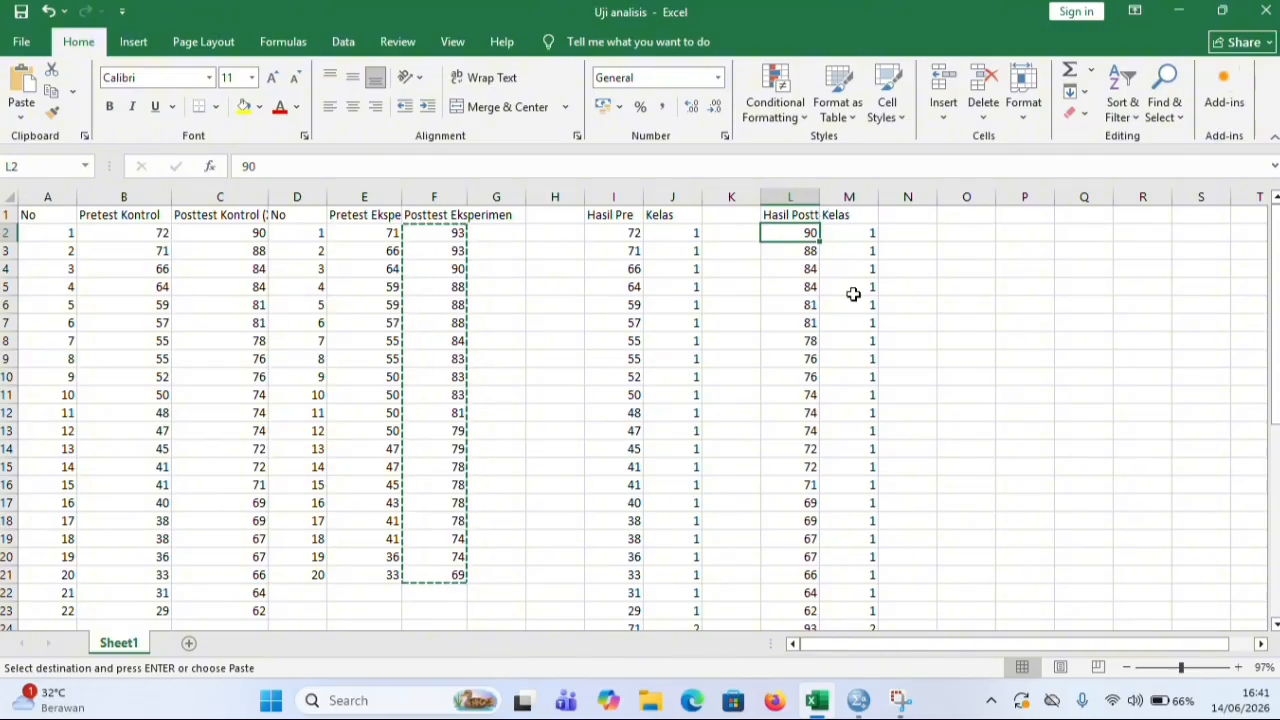
scroll(851, 291, down, 1)
scroll(851, 291, down, 3)
scroll(851, 291, up, 4)
click(788, 216)
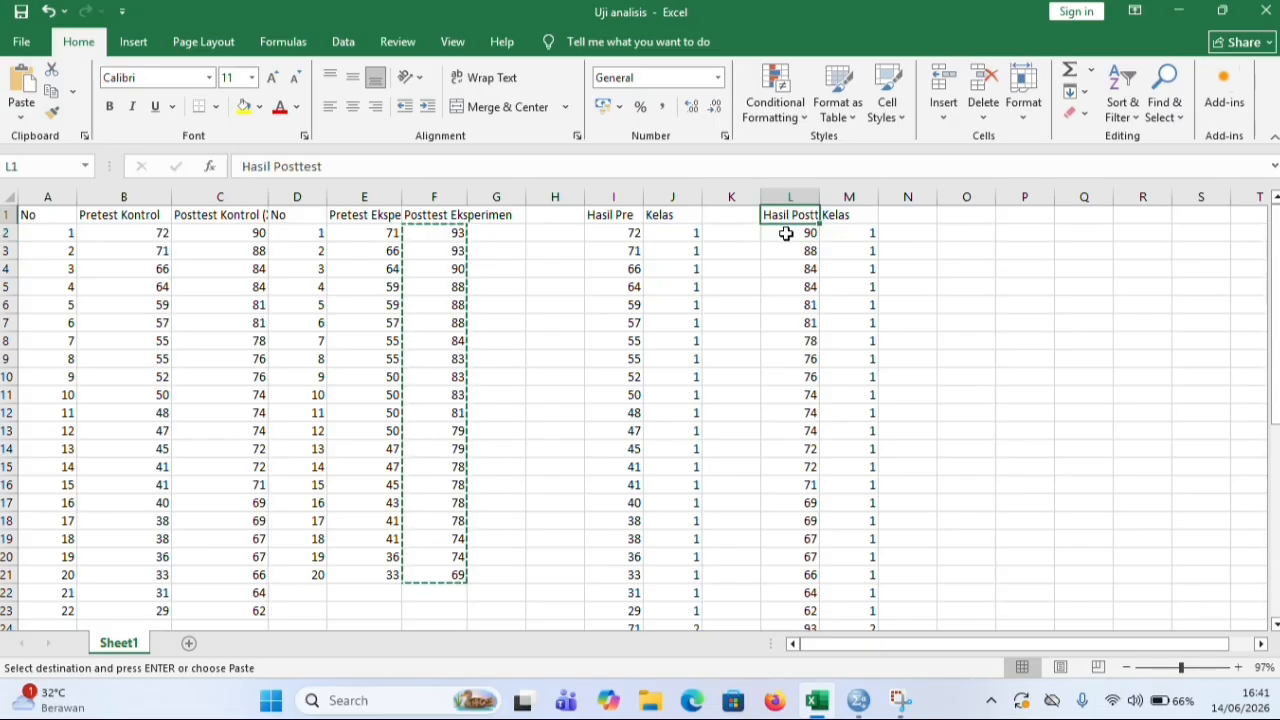
key(ctrl+shift+Down)
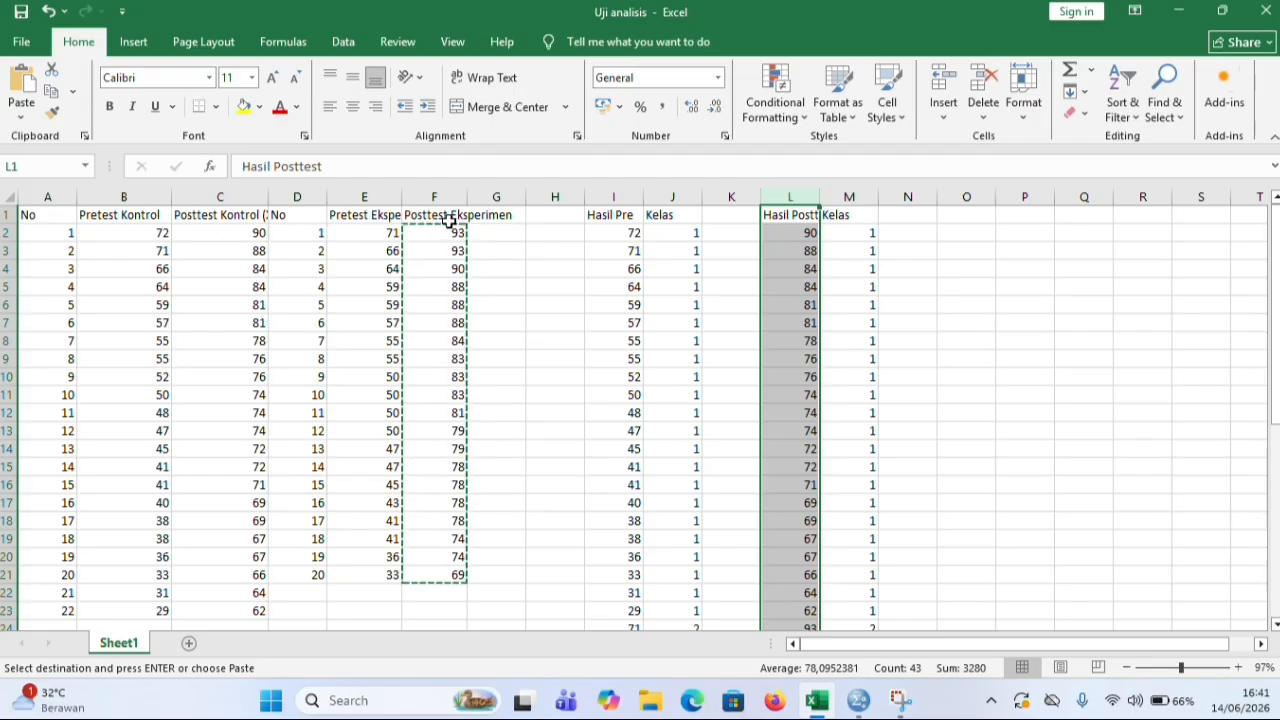
click(789, 234)
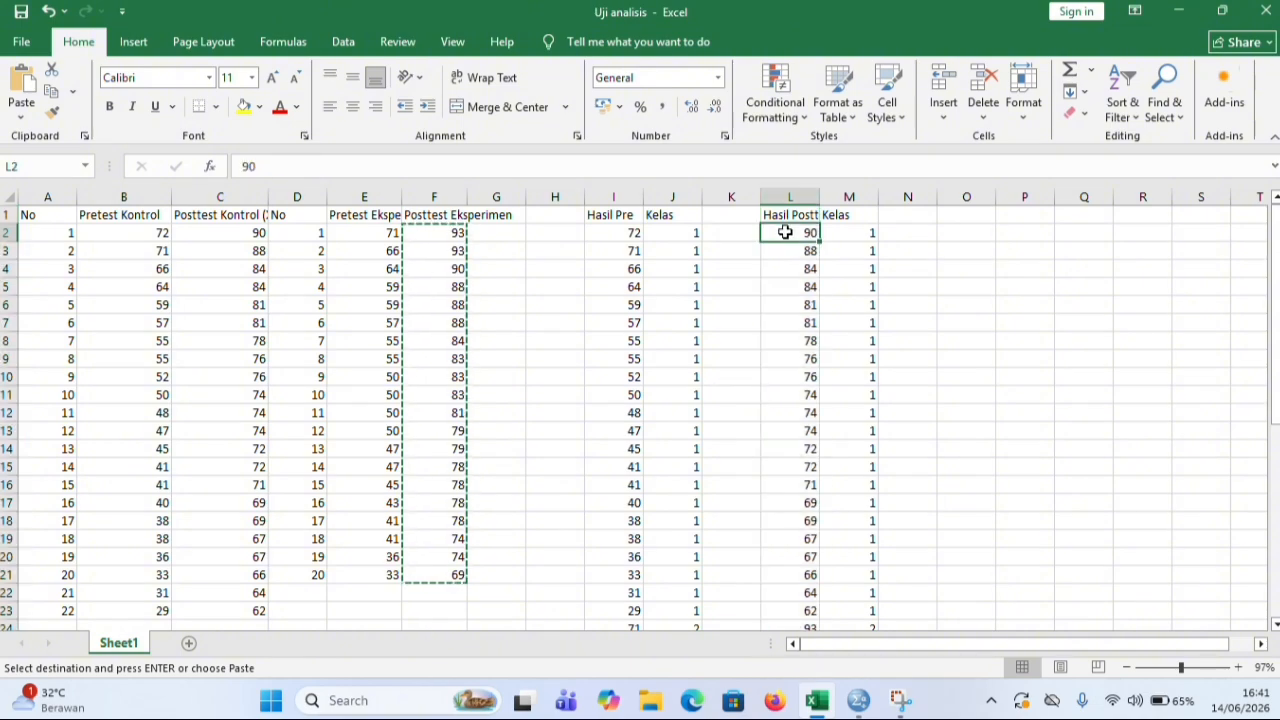
Copy the Hasil Posttest scores in L2:L43 from the Excel sheet and paste them into the first SPSS column
drag(781, 229, 789, 595)
key(ctrl+c)
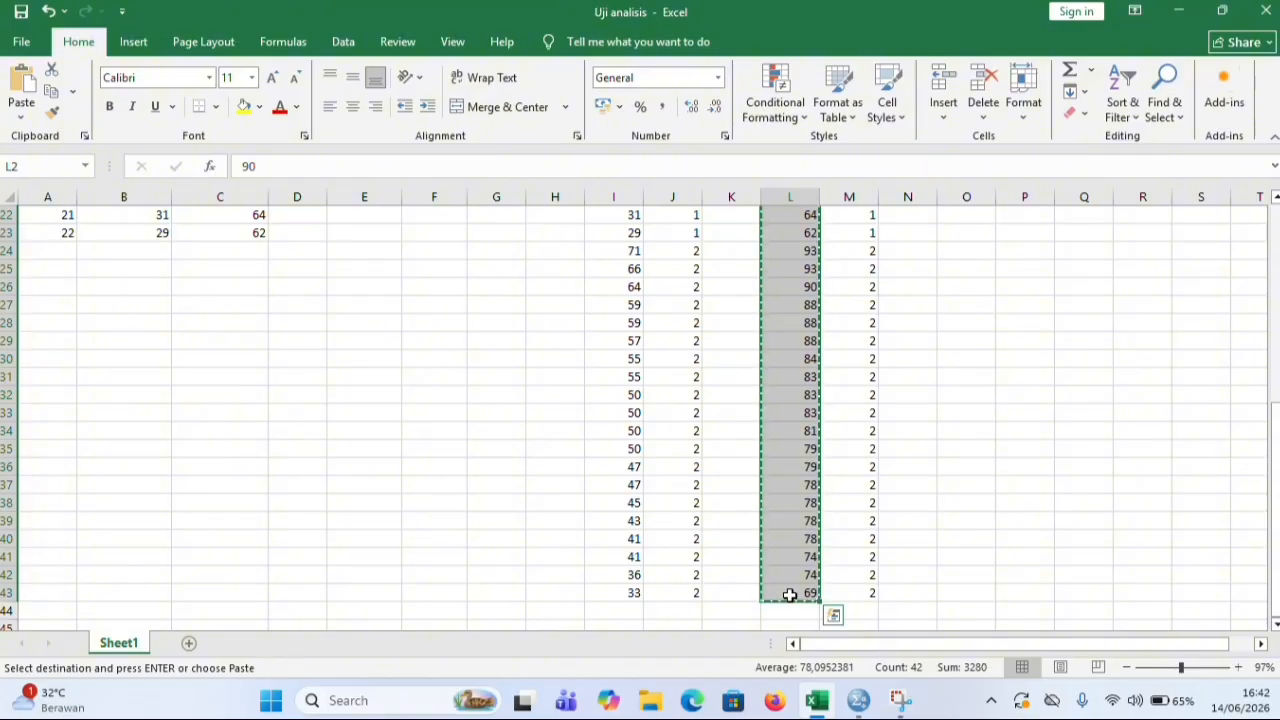
key(alt+Tab)
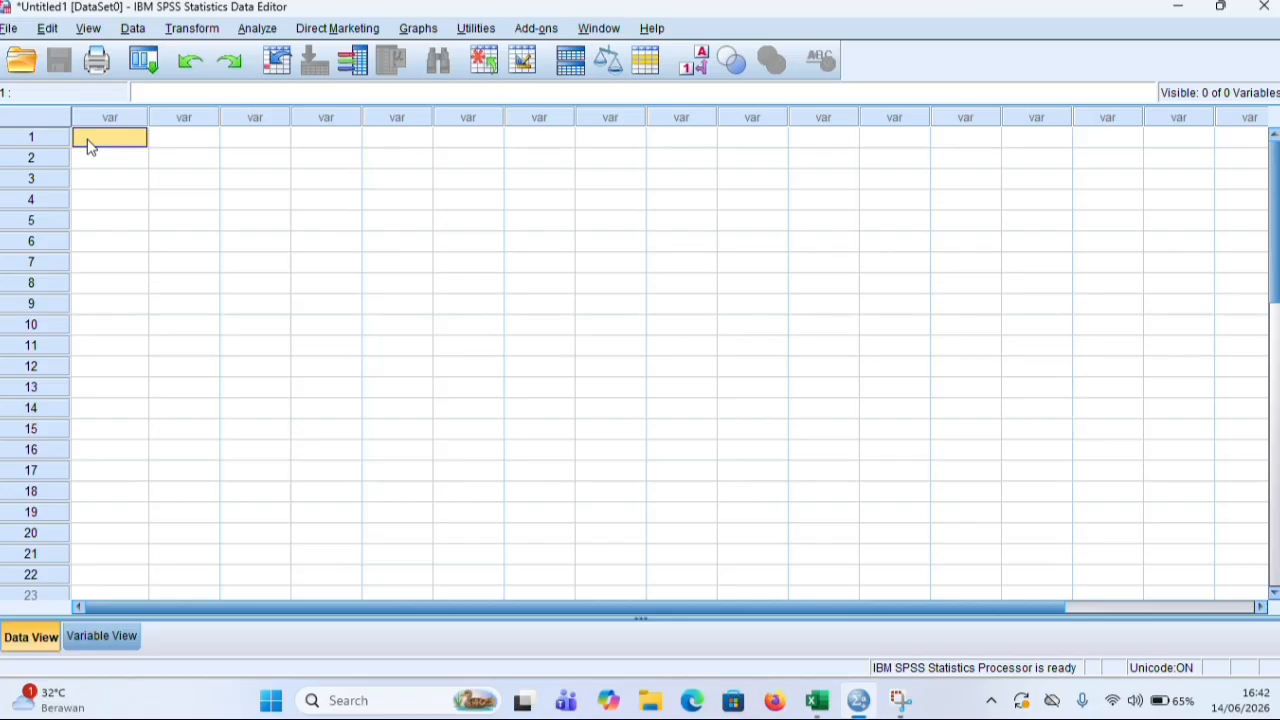
key(ctrl+v)
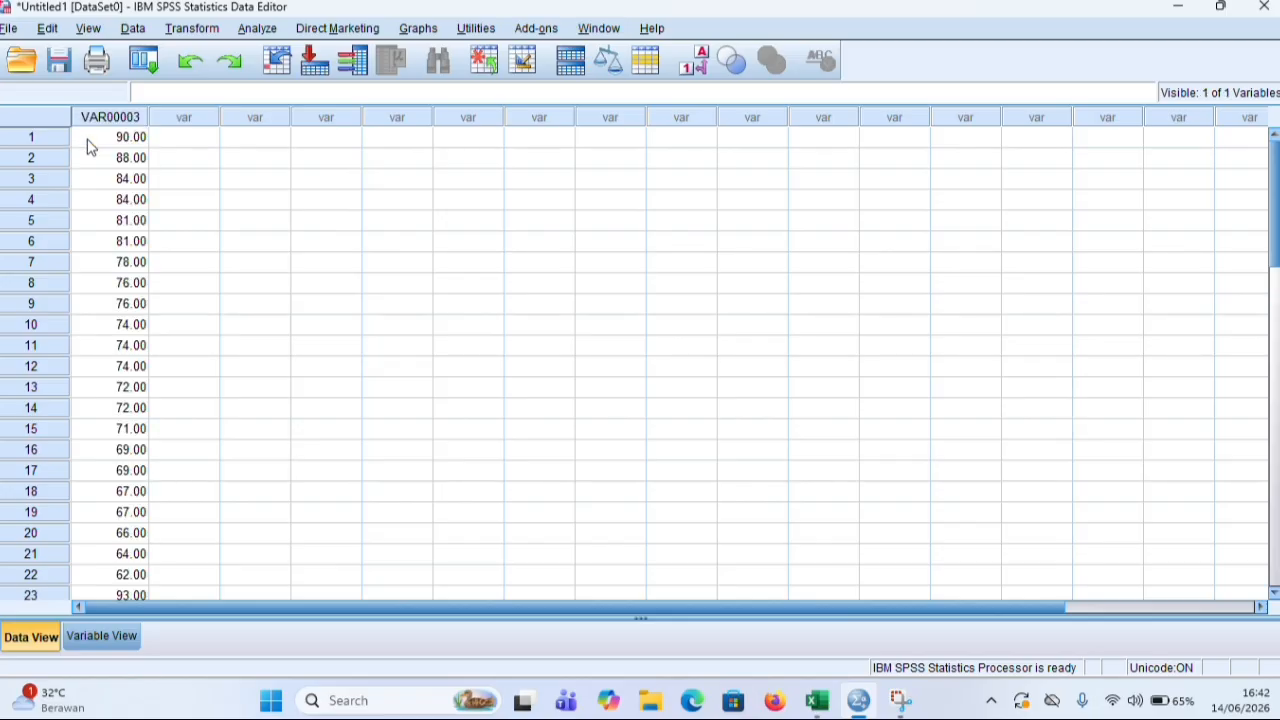
Copy the Kelas codes in M2:M43 from the Excel sheet and paste them into the second SPSS column
key(alt+Tab)
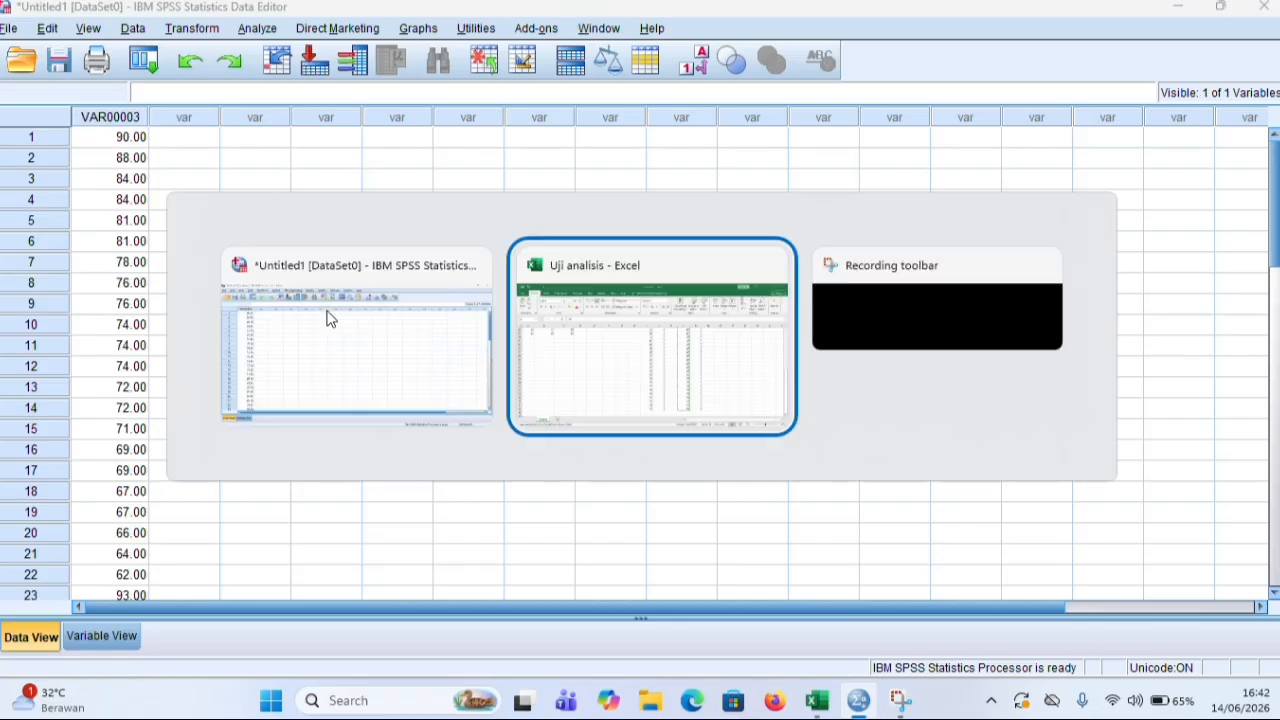
scroll(905, 395, up, 7)
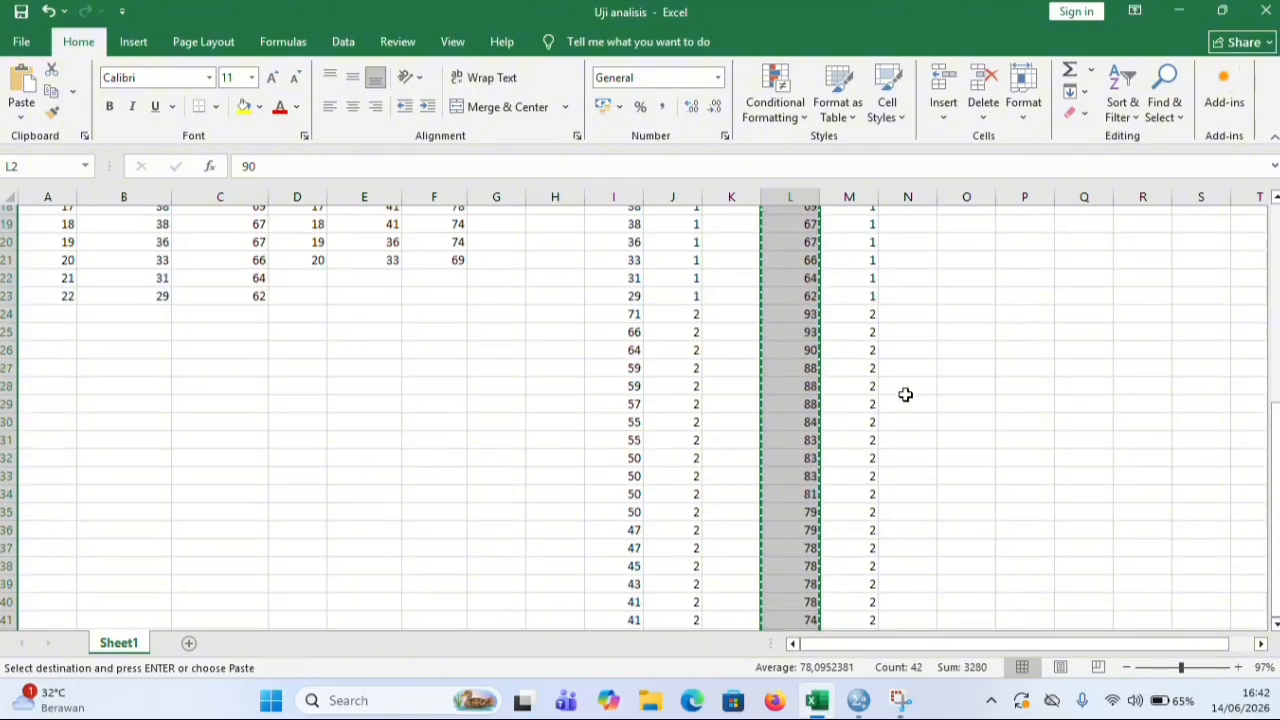
click(848, 233)
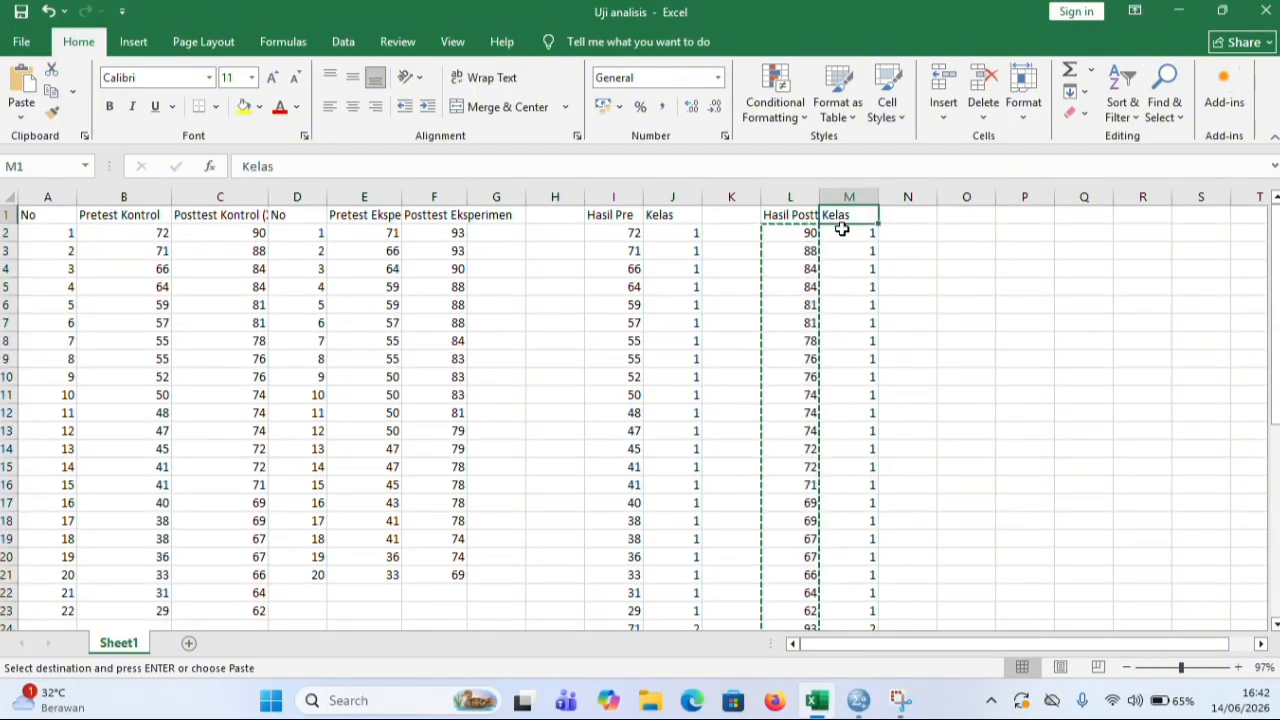
drag(846, 231, 858, 591)
key(ctrl+c)
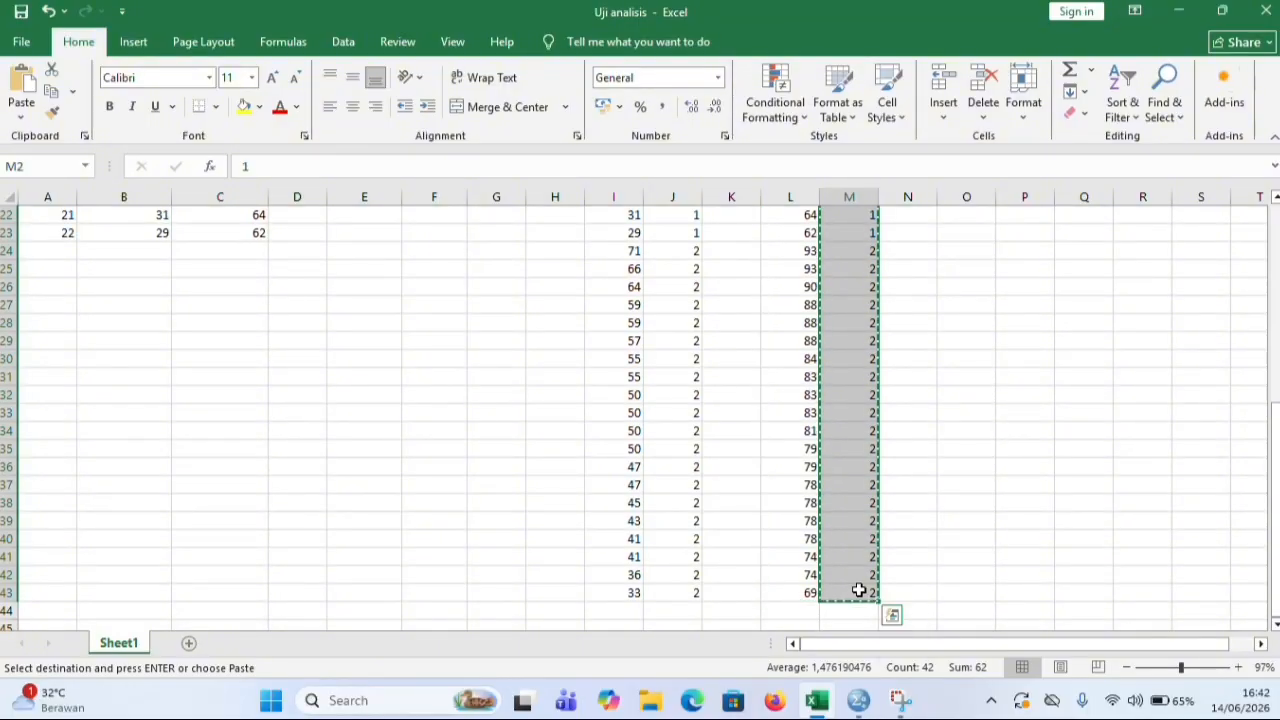
key(alt+Tab)
click(186, 138)
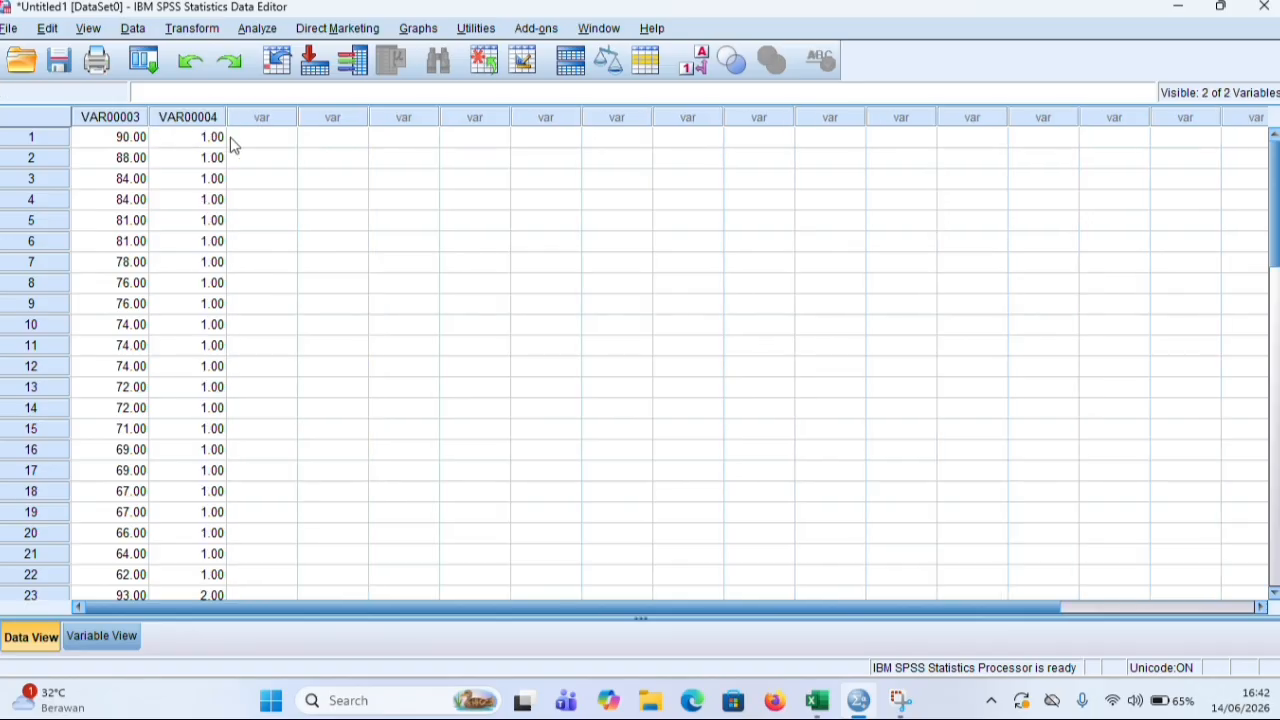
Rename the first pasted variable as hasilposttest and the second as kelas
click(110, 640)
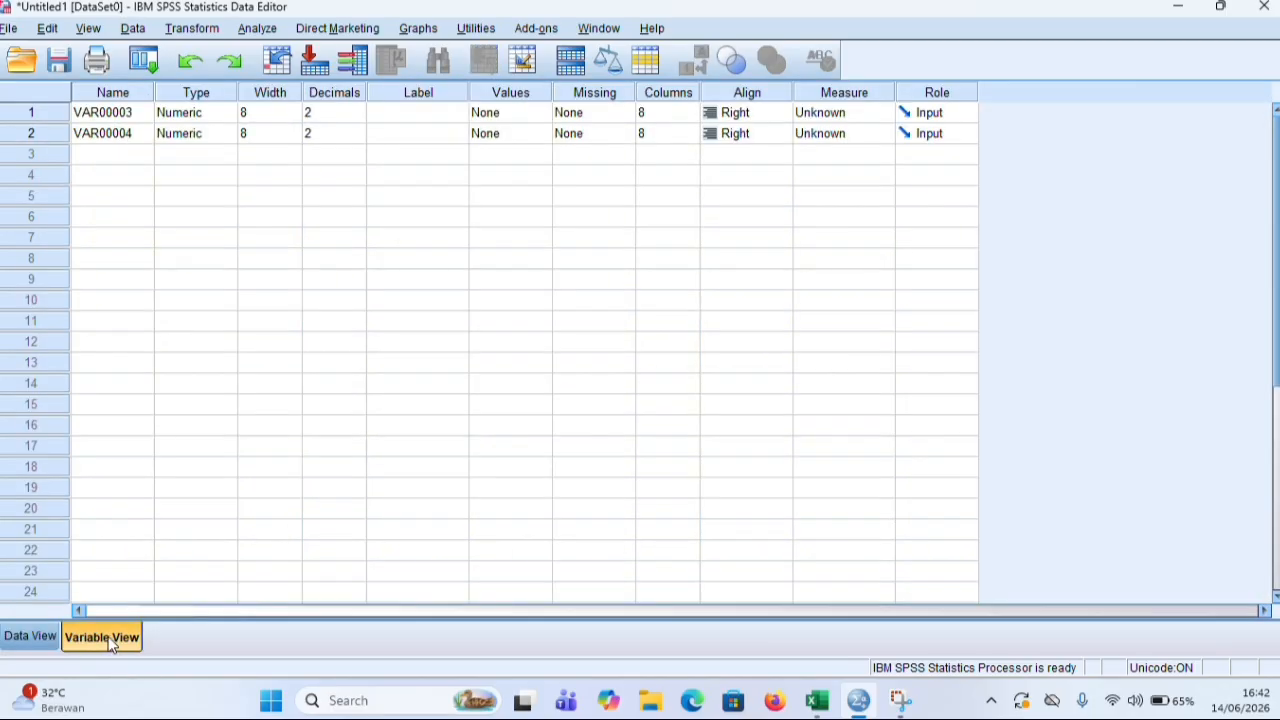
click(120, 114)
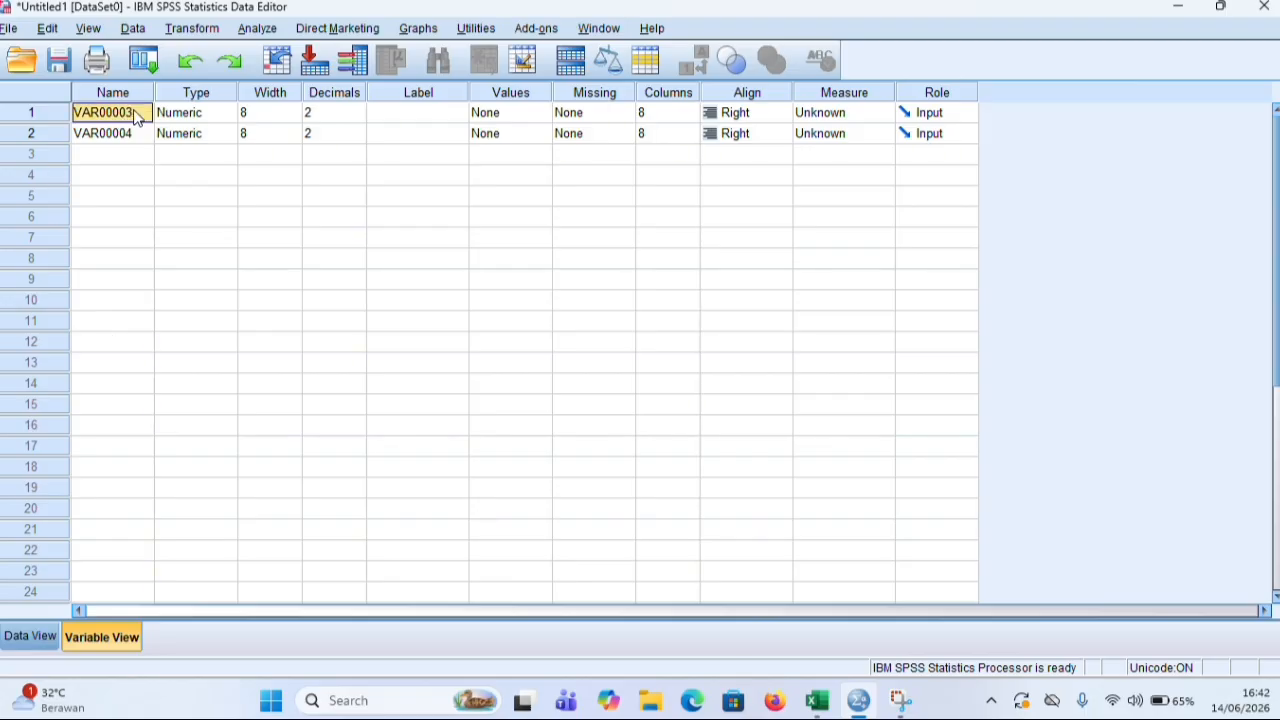
text(h)
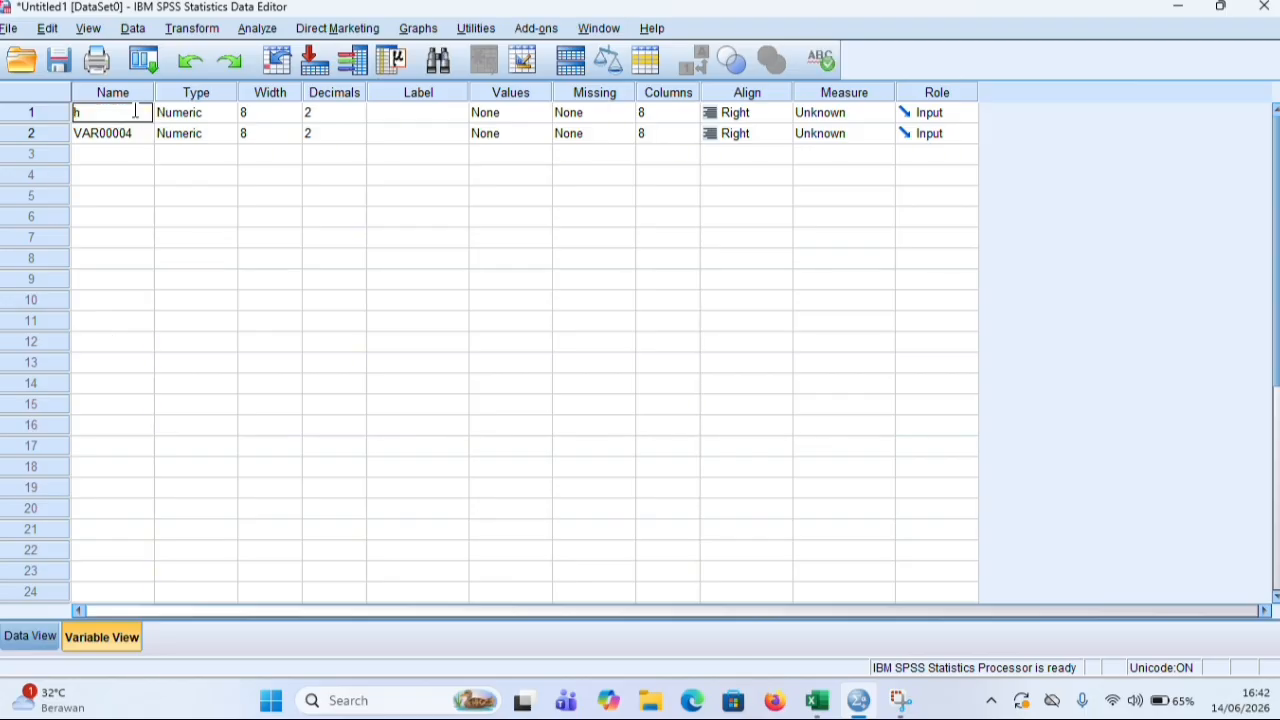
text(asilposttest)
click(117, 135)
text(kelas)
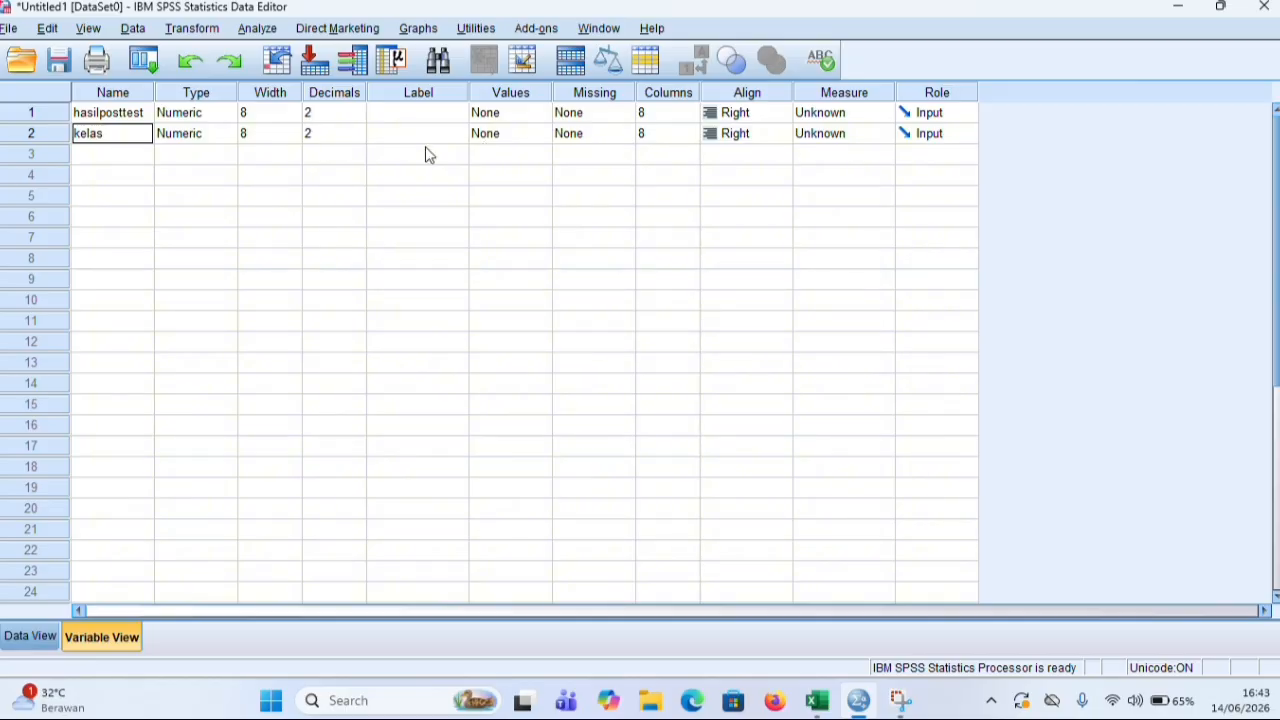
Add a value label to the kelas variable that defines 1 as klskontrol
click(530, 143)
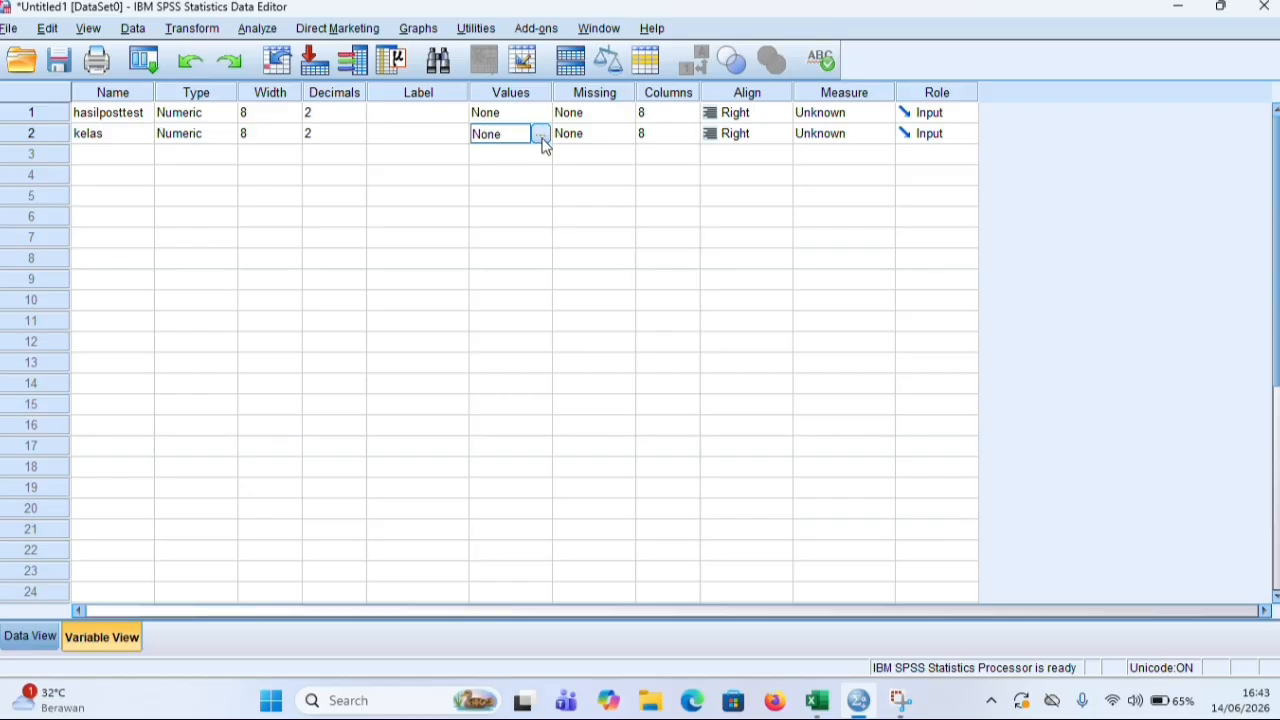
click(541, 137)
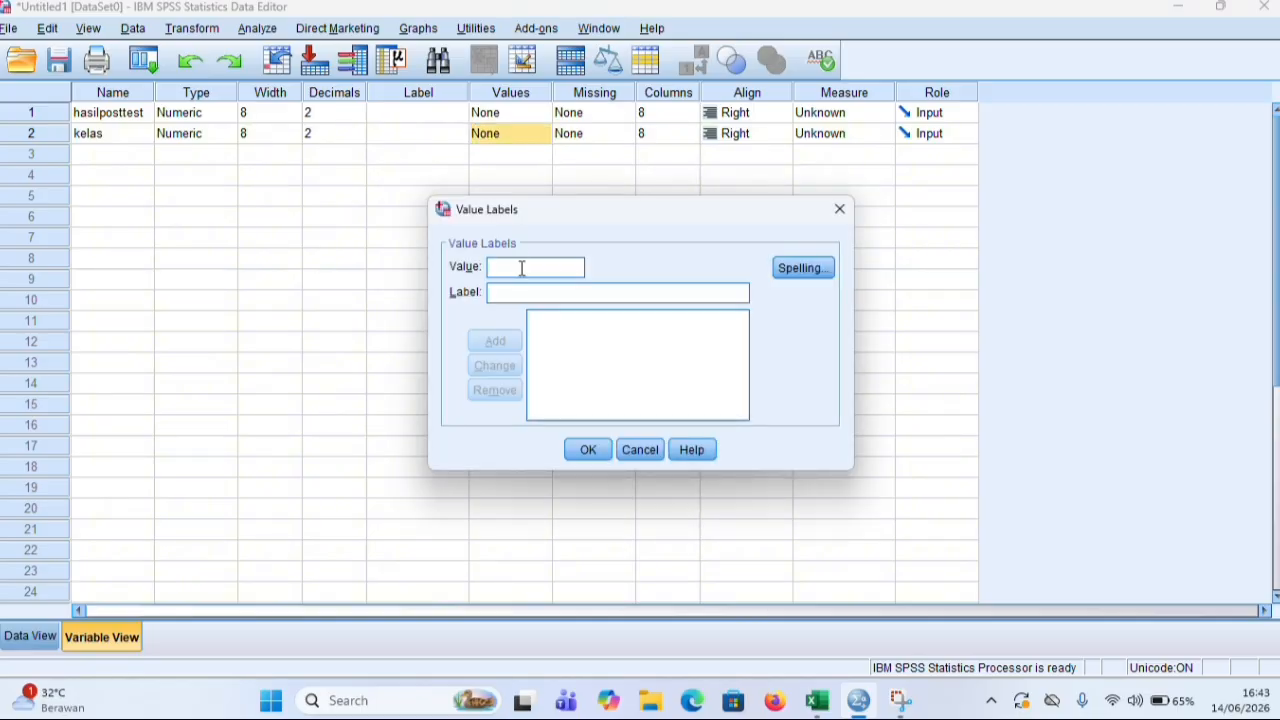
text(1)
click(519, 293)
text(kls)
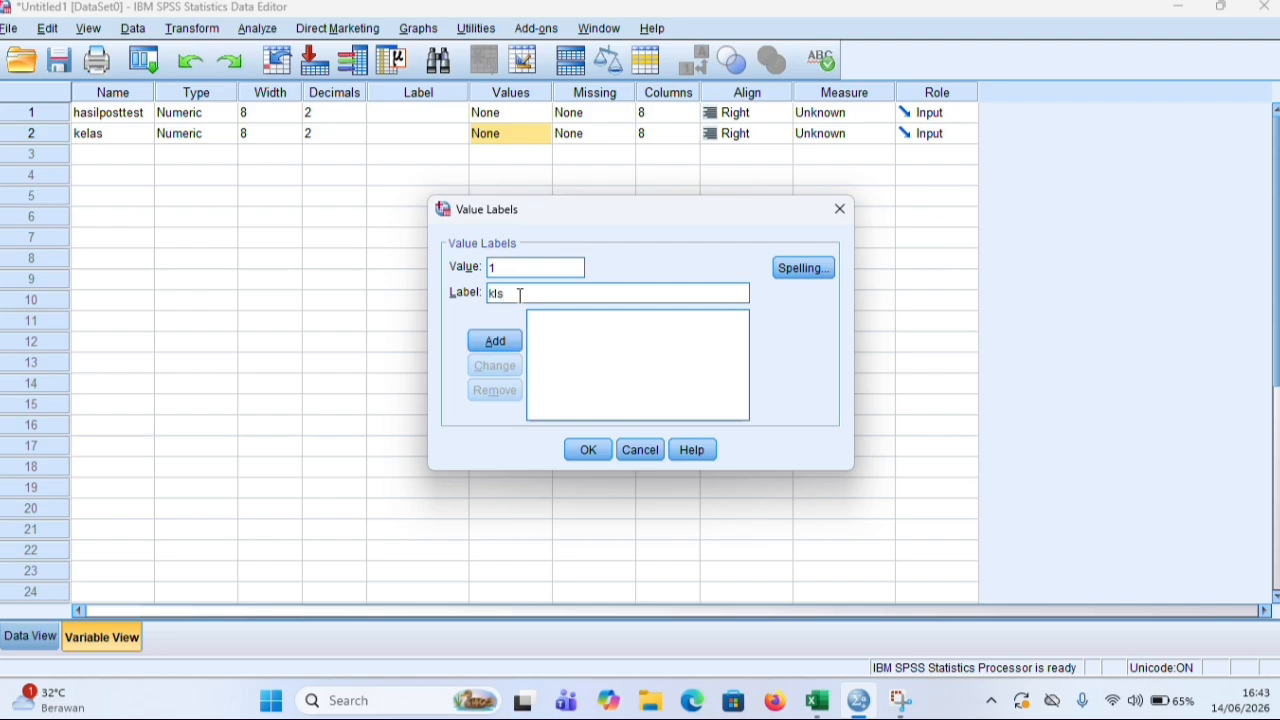
text(kontrol)
click(500, 341)
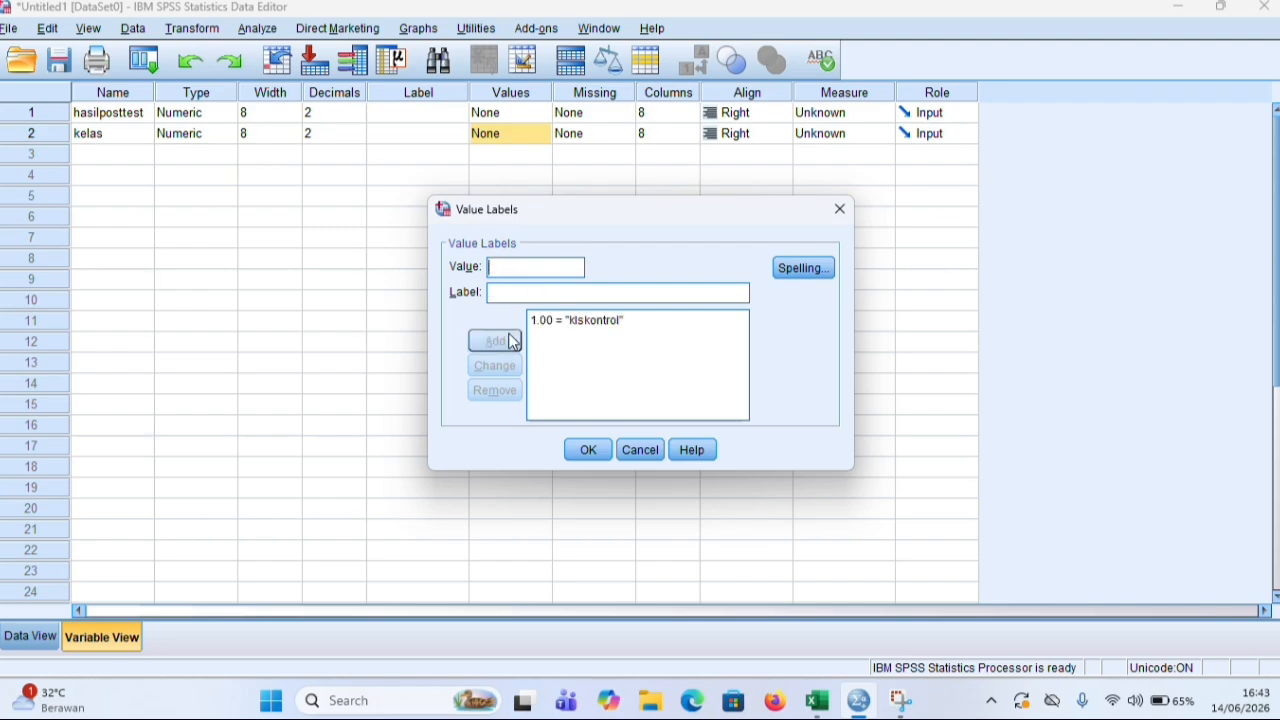
Add a value label that defines 2 as klseksperimen and apply the value labels to the kelas variable
text(2)
click(527, 292)
text(klseksperimen)
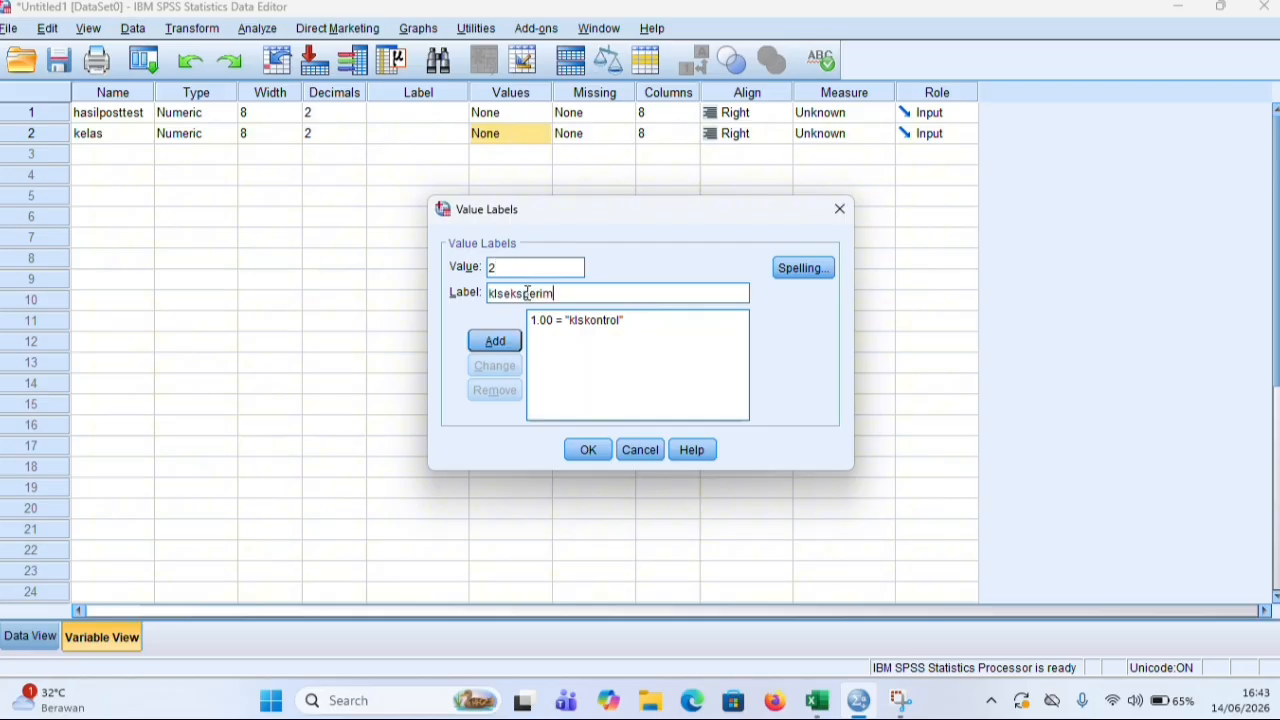
click(510, 338)
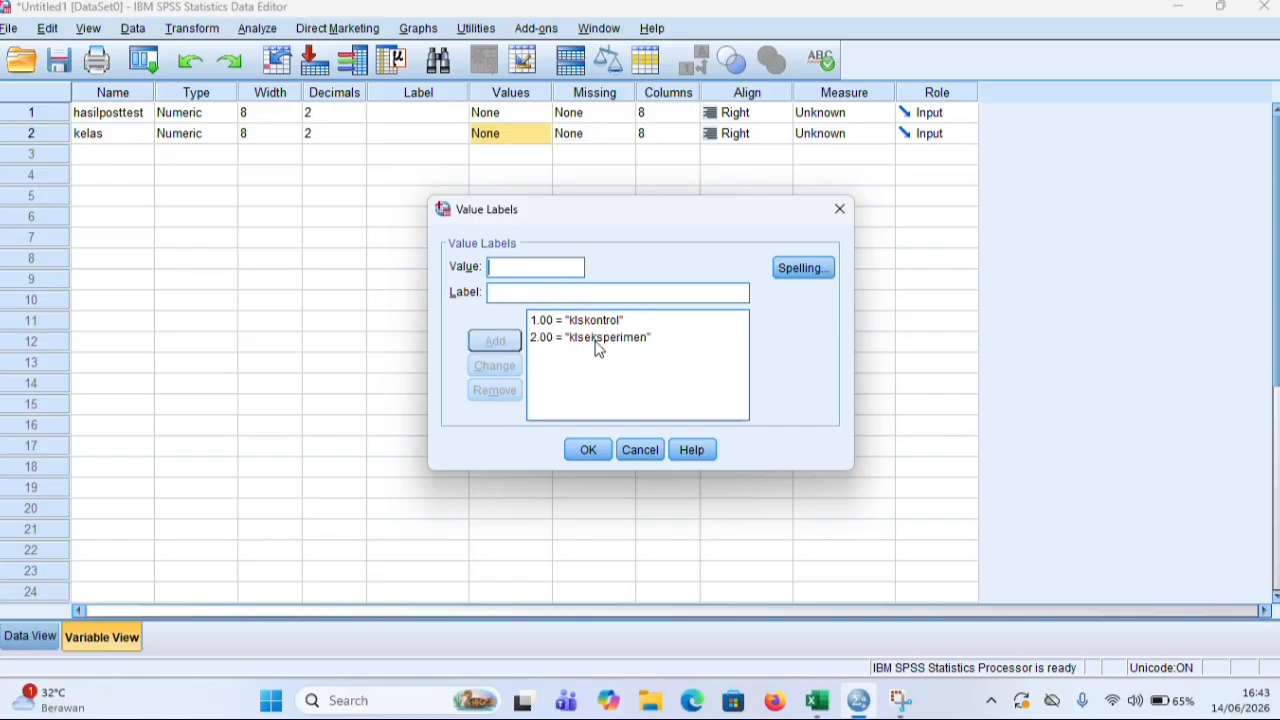
click(588, 450)
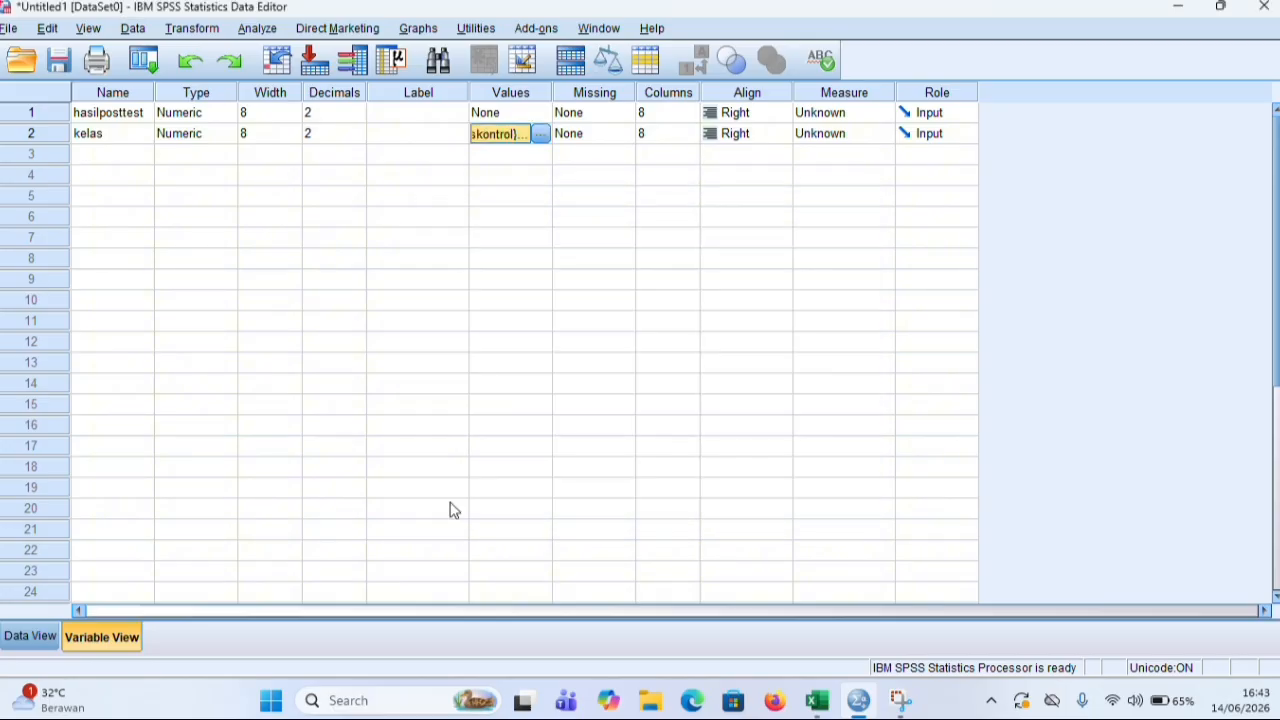
Set up a One-Way ANOVA with hasilposttest as the dependent variable and kelas as the factor
click(42, 640)
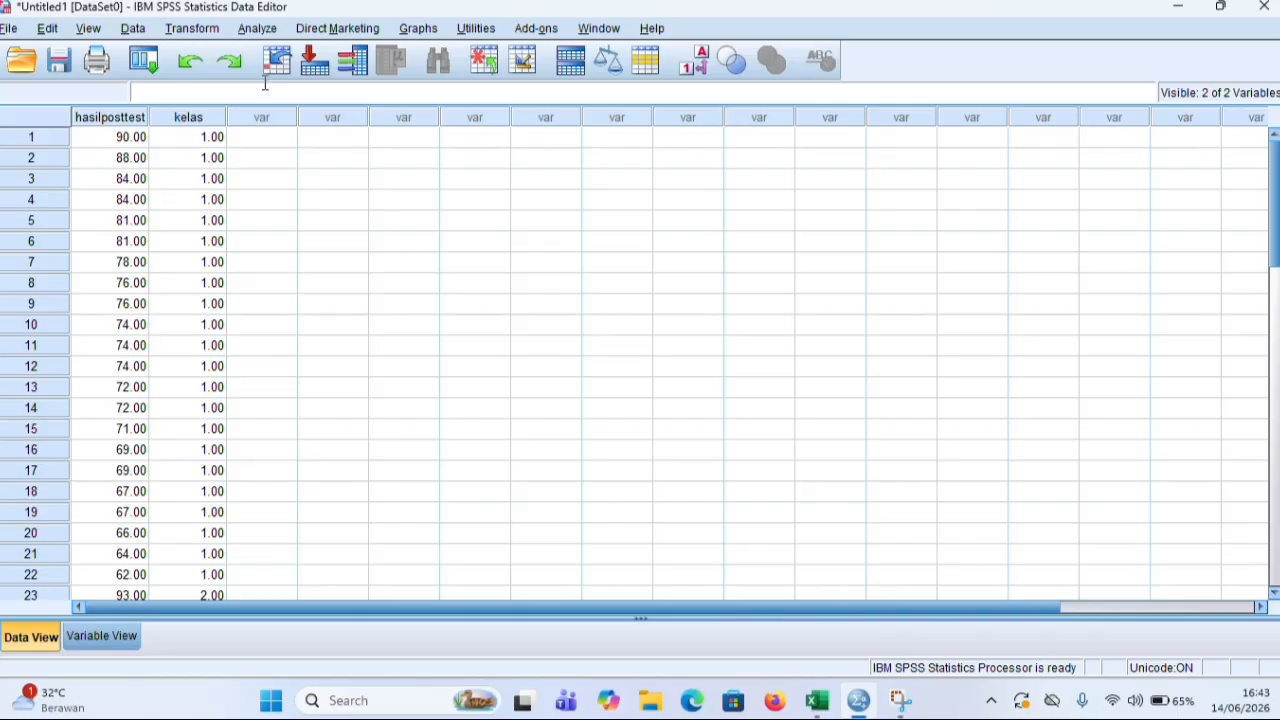
click(264, 36)
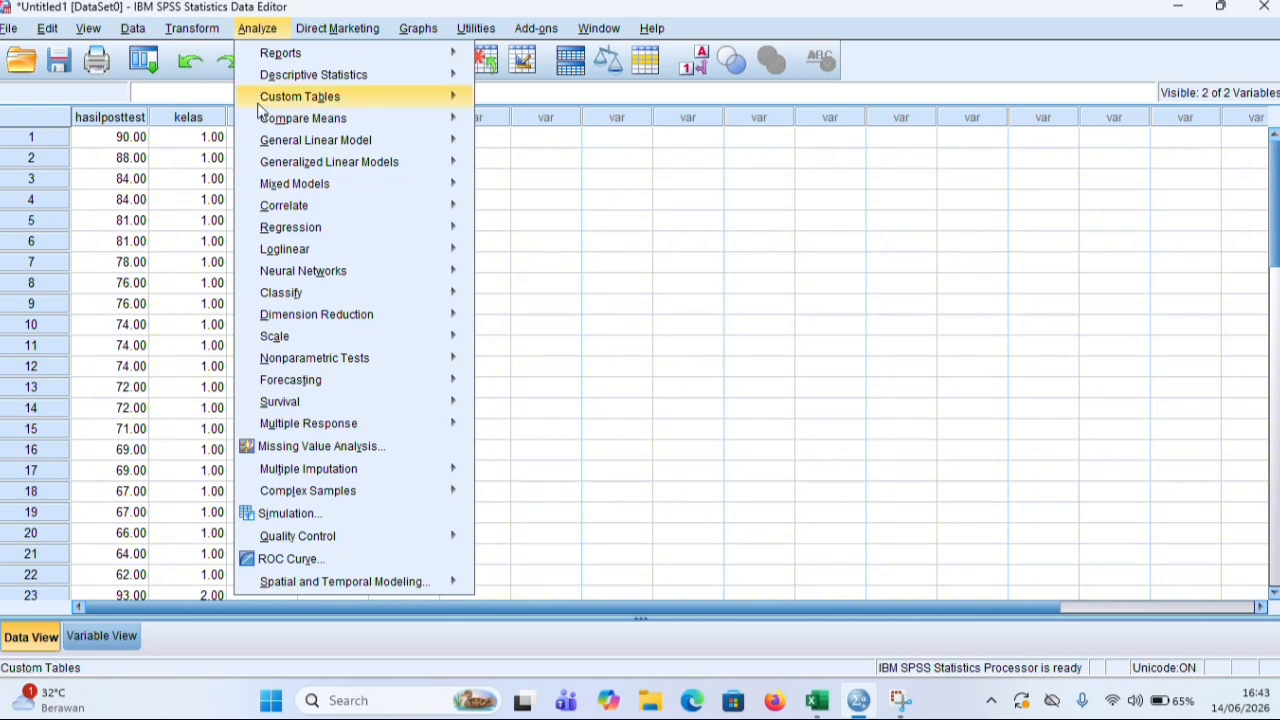
mouse_move(257, 122)
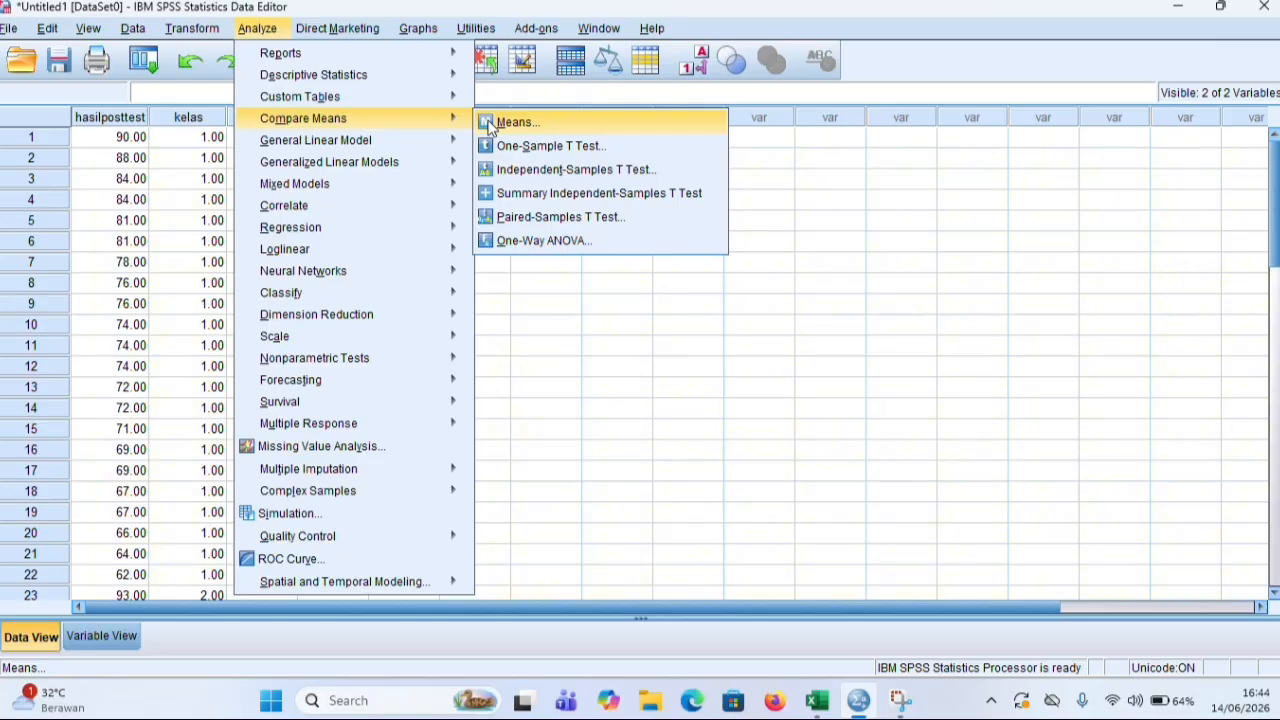
click(525, 242)
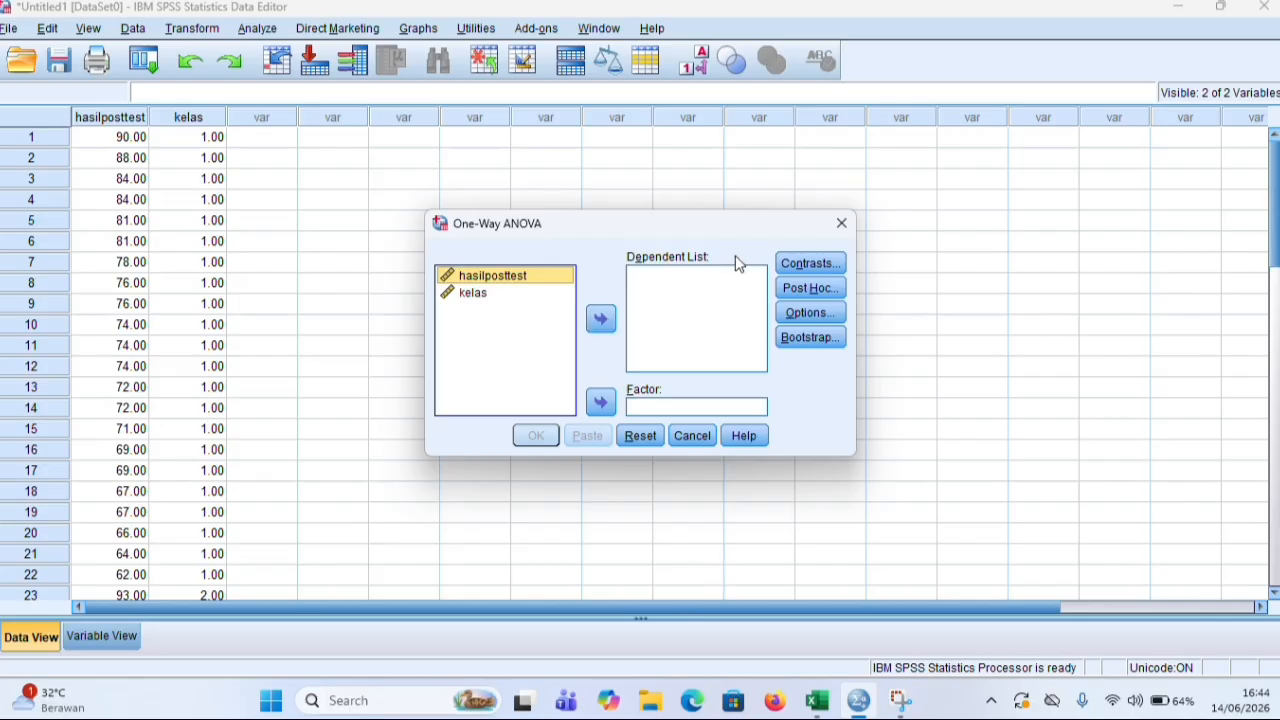
click(600, 322)
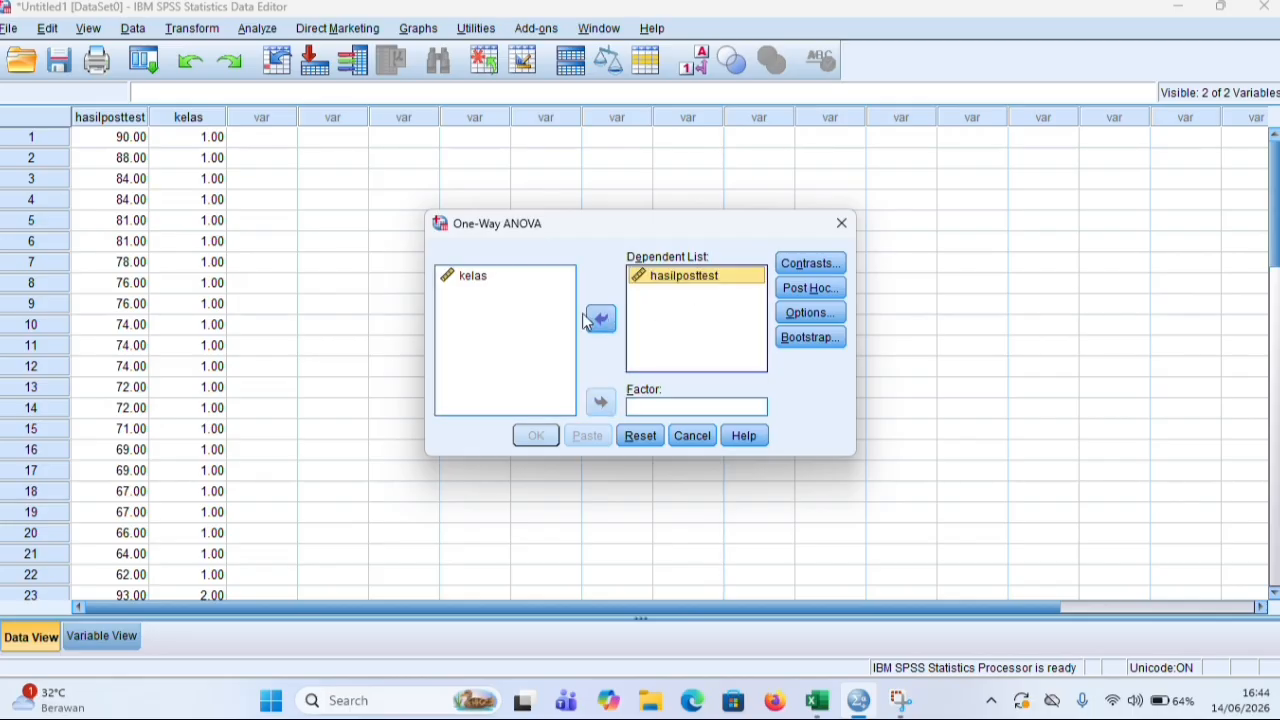
click(528, 280)
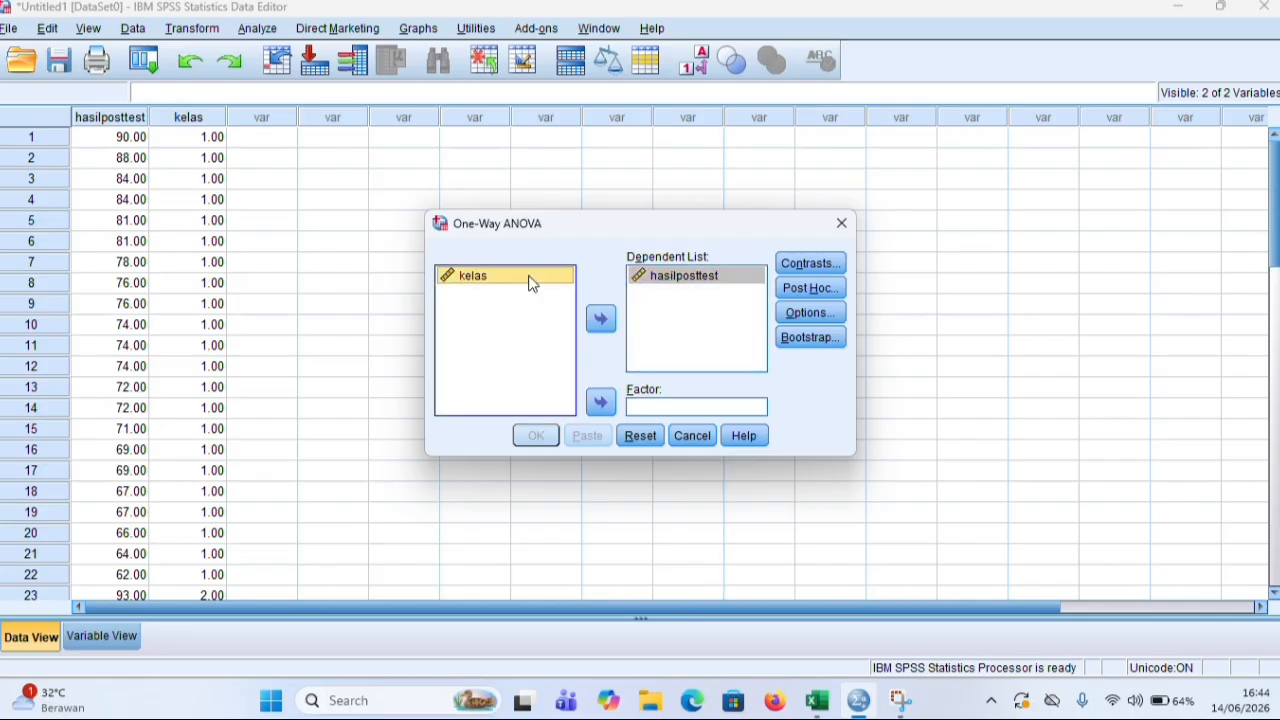
click(601, 403)
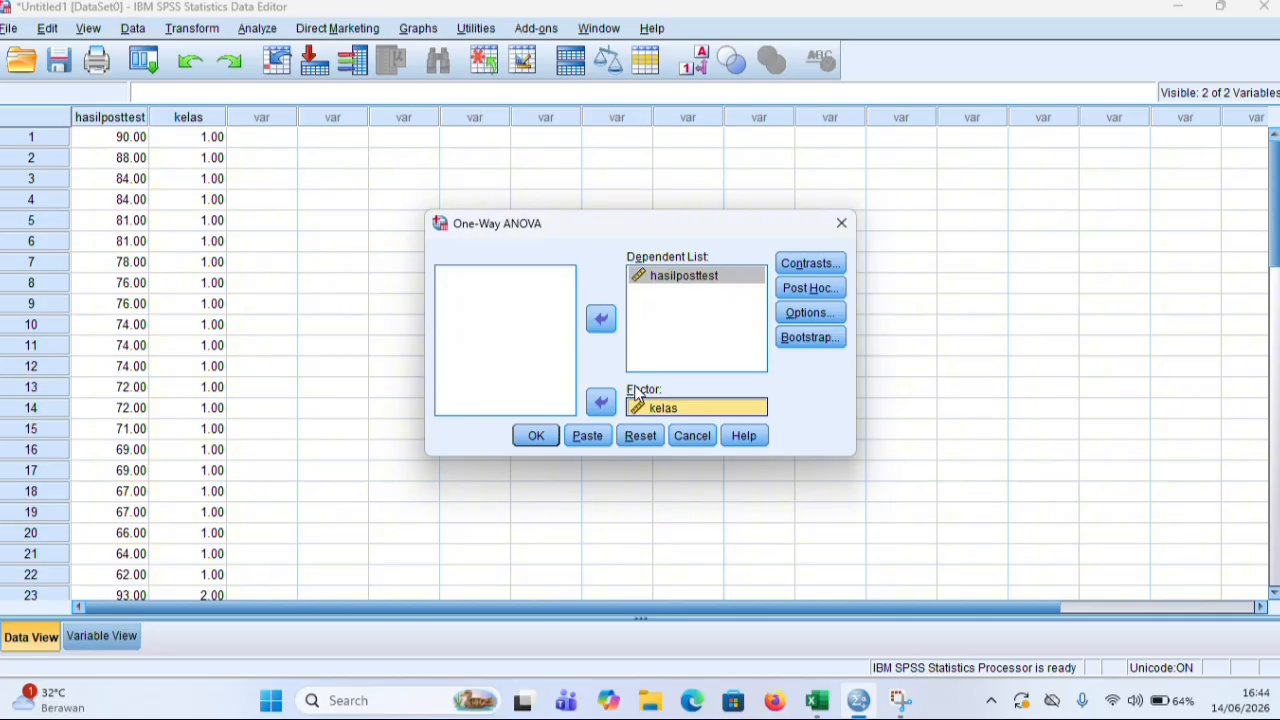
Include the homogeneity of variance test in the One-Way ANOVA and run the analysis
click(808, 313)
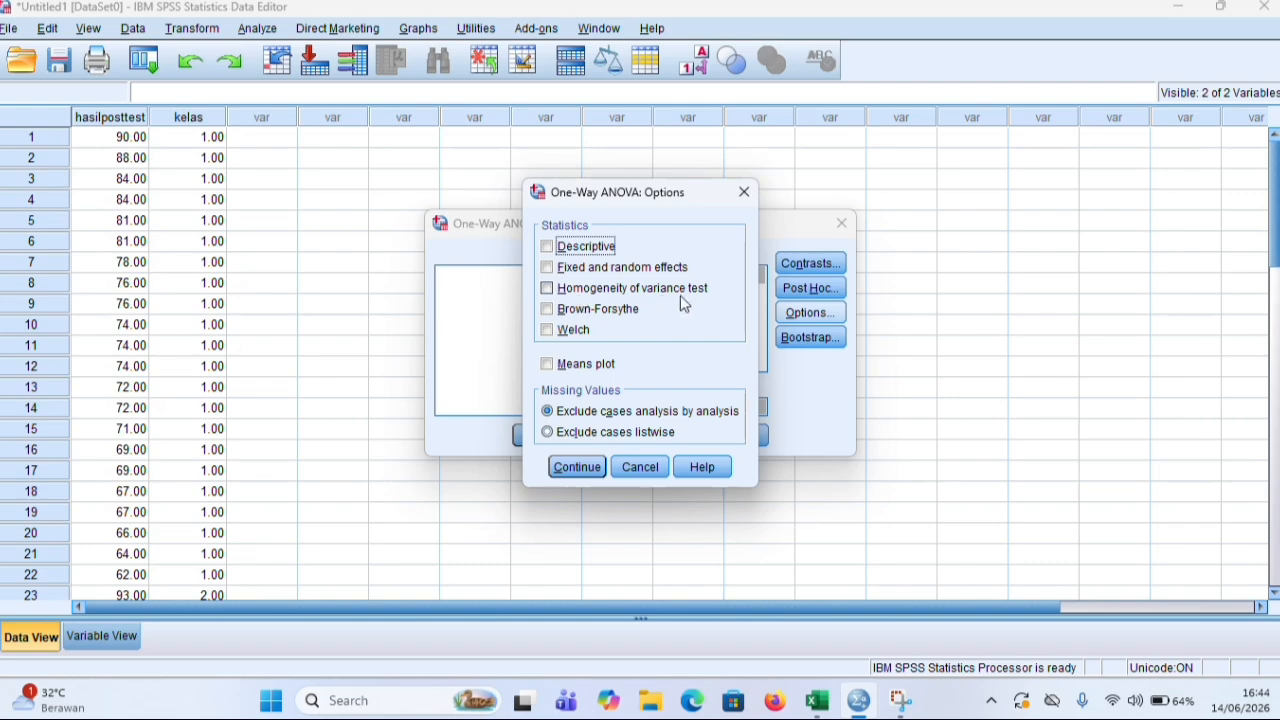
click(554, 298)
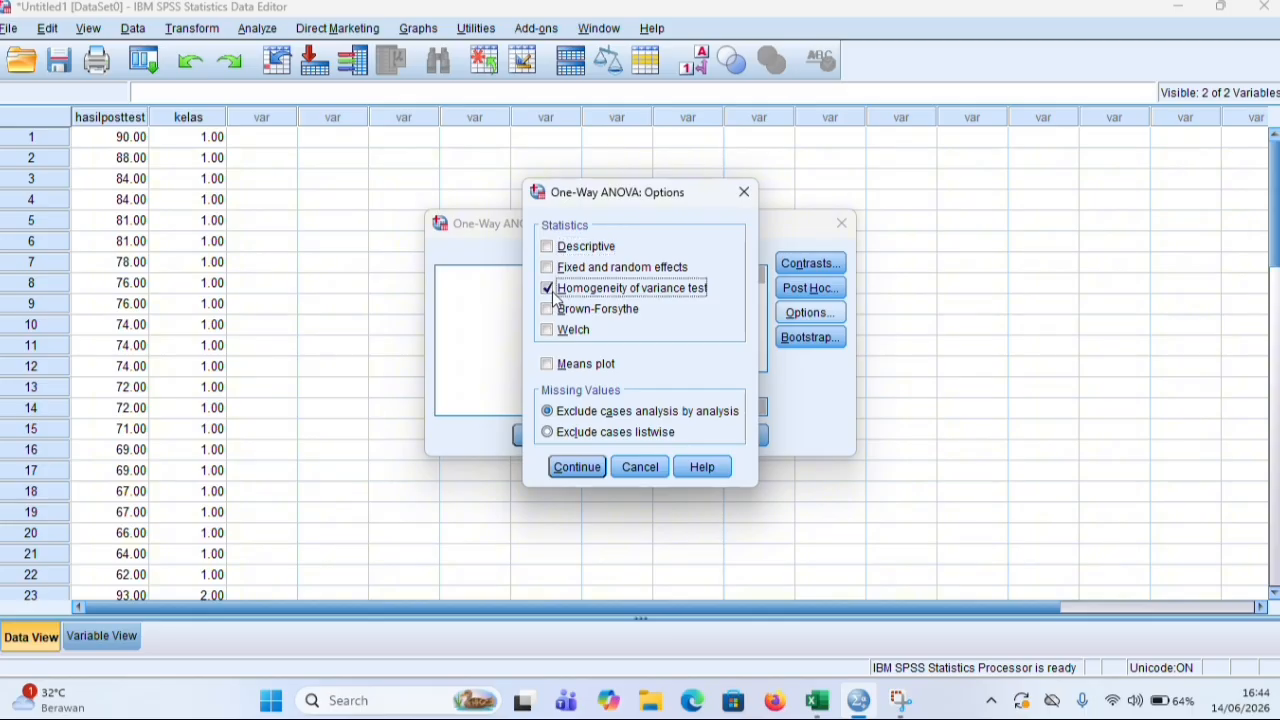
click(572, 467)
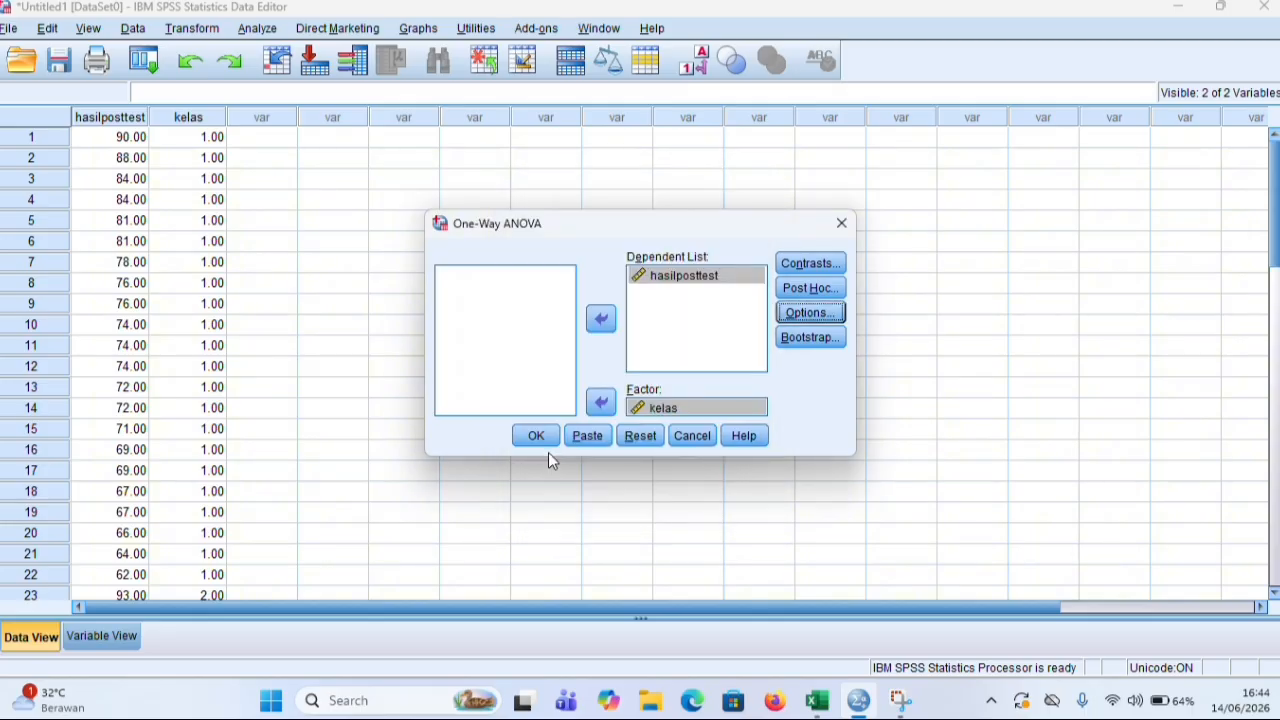
click(537, 436)
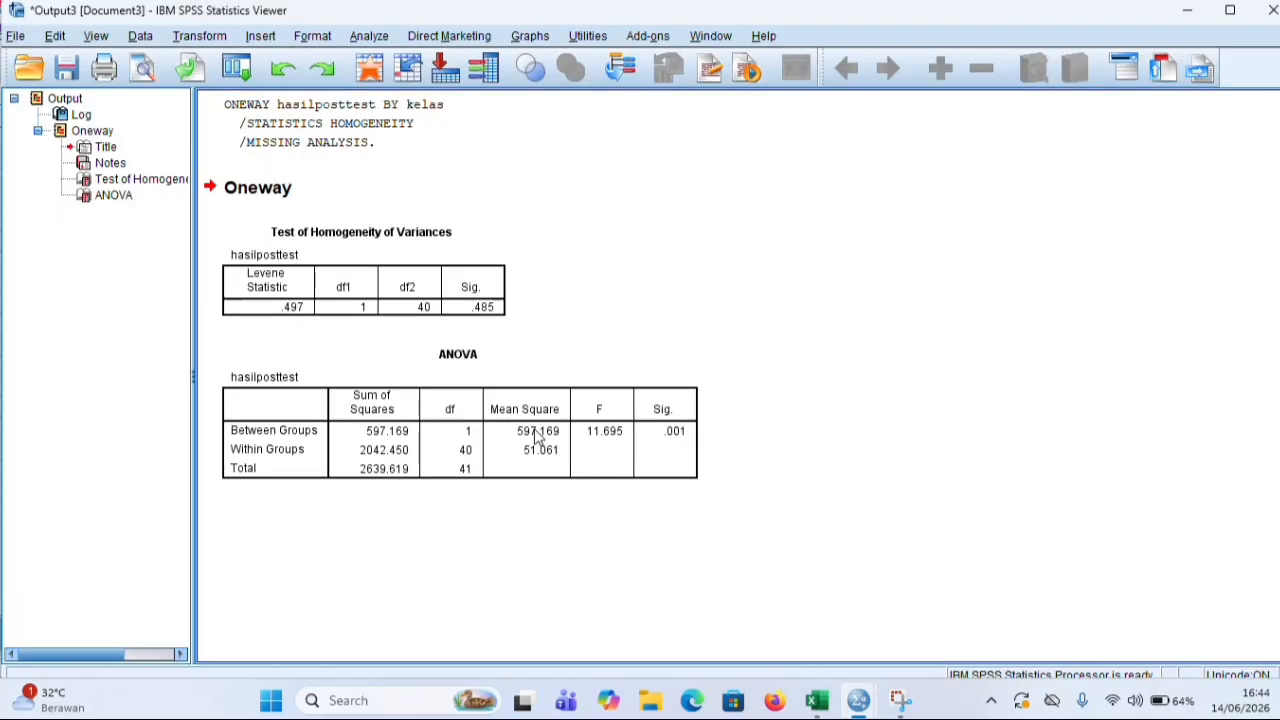
Examine the Test of Homogeneity of Variances table and close the output without saving it
click(468, 283)
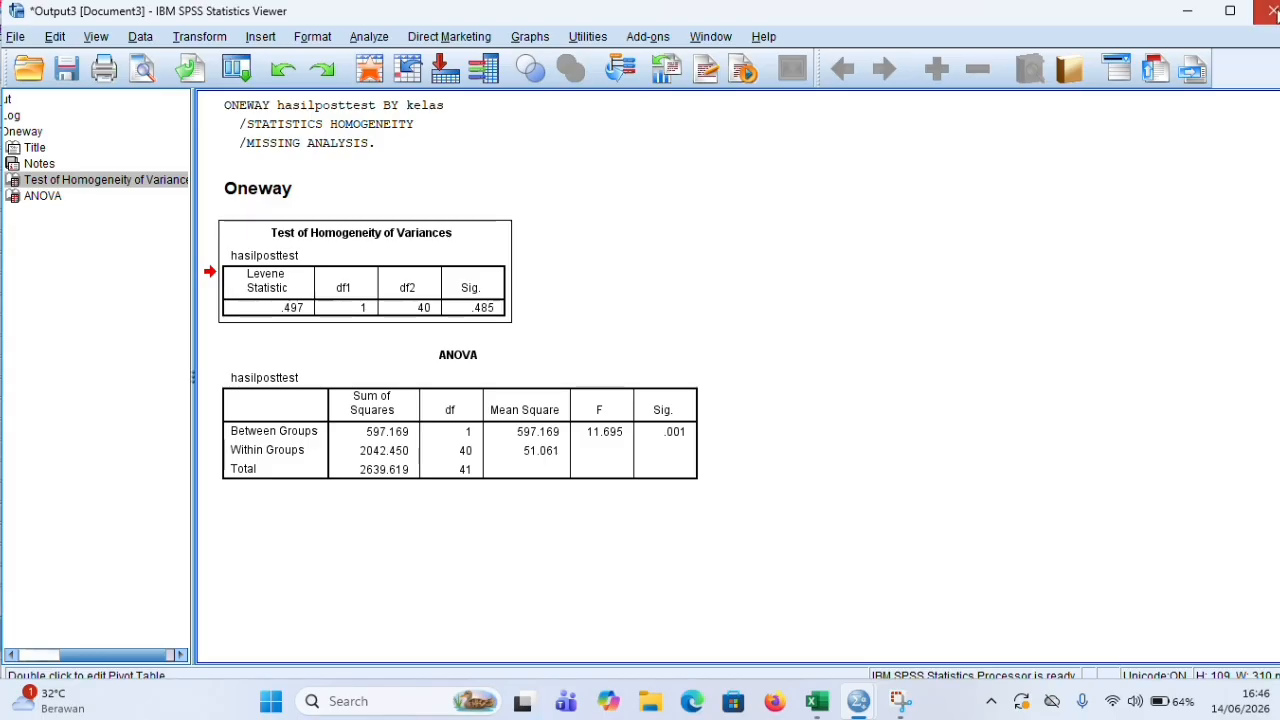
click(1270, 10)
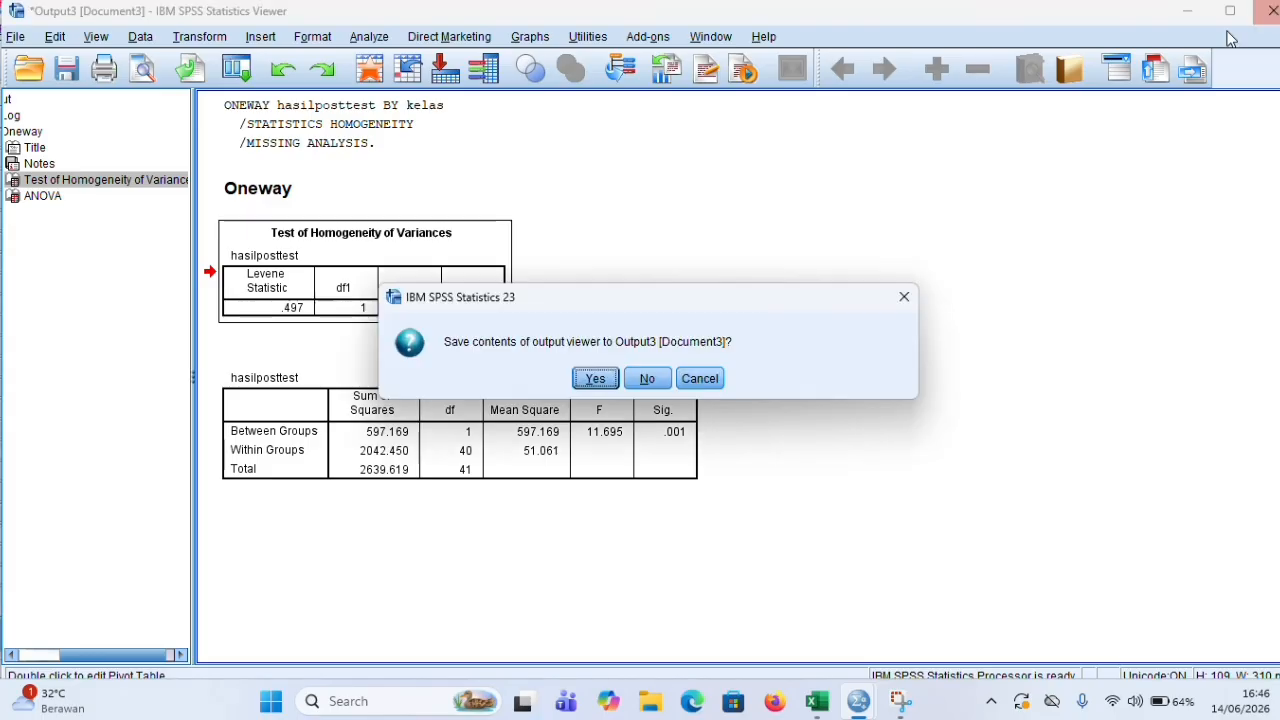
click(650, 377)
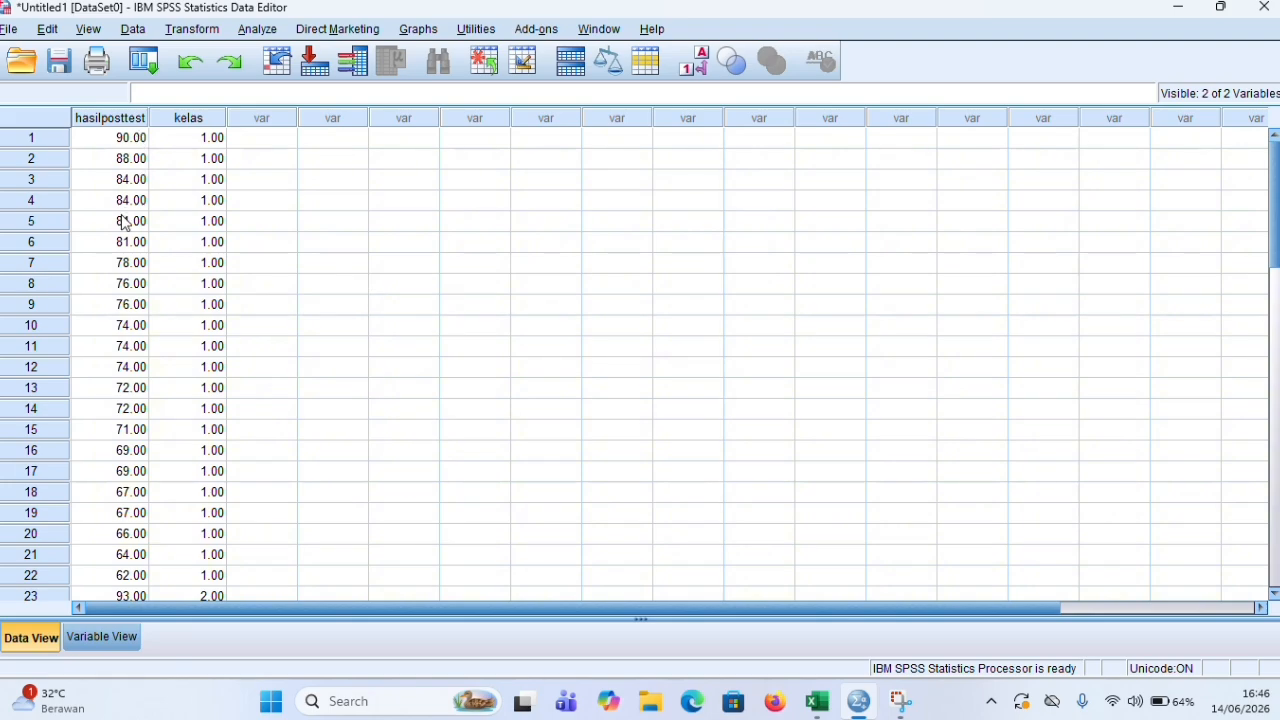
Review the hasilposttest scores and kelas codes of both classes throughout the dataset
scroll(125, 220, down, 5)
scroll(125, 230, down, 2)
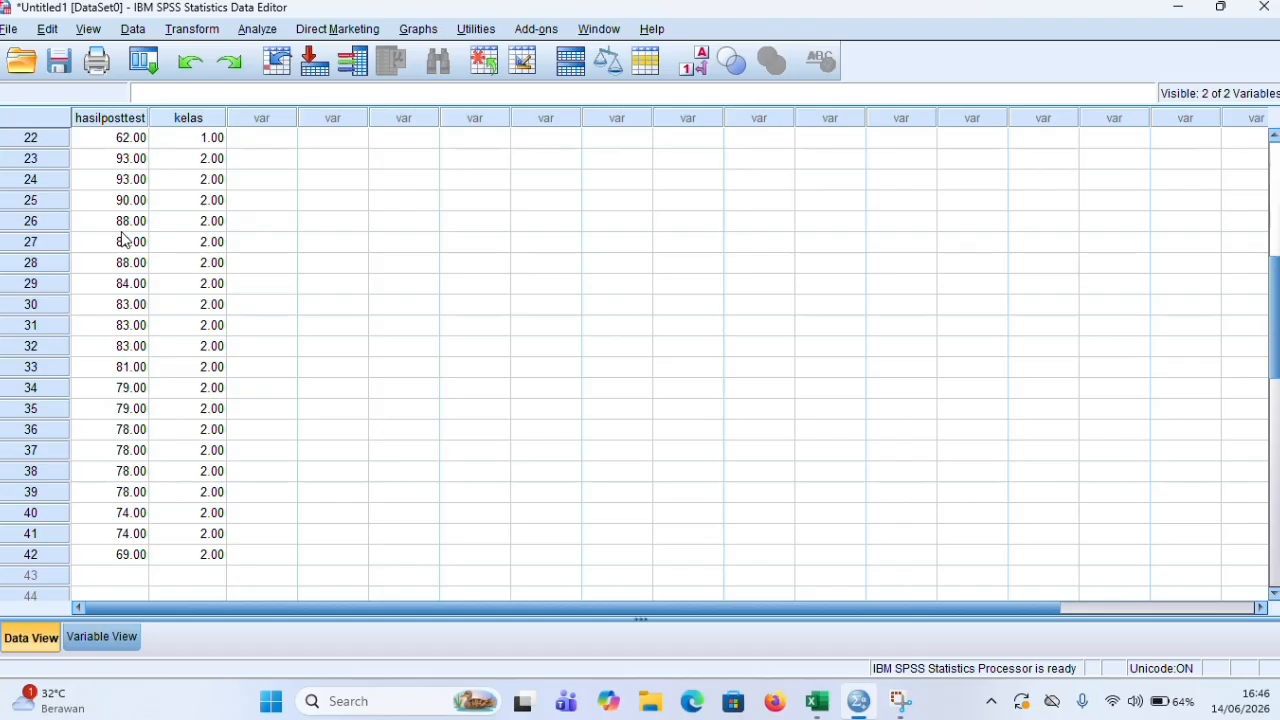
scroll(122, 240, up, 7)
scroll(186, 236, down, 1)
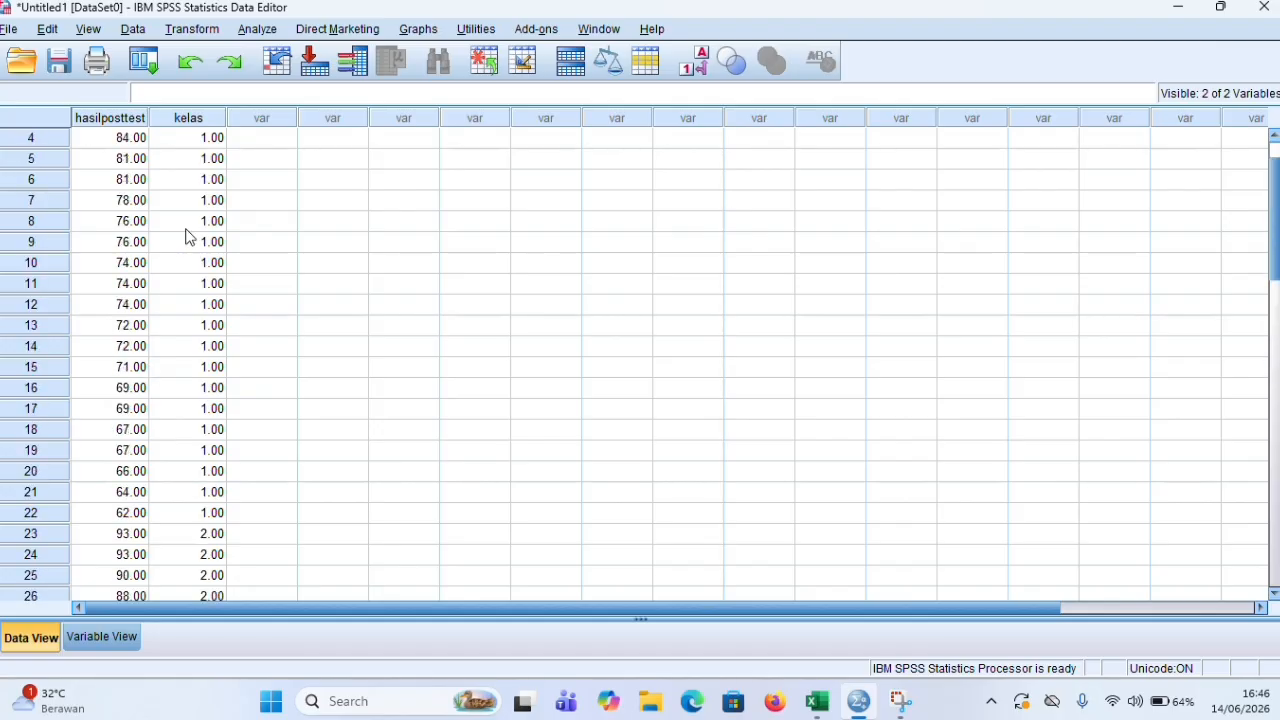
scroll(180, 260, down, 2)
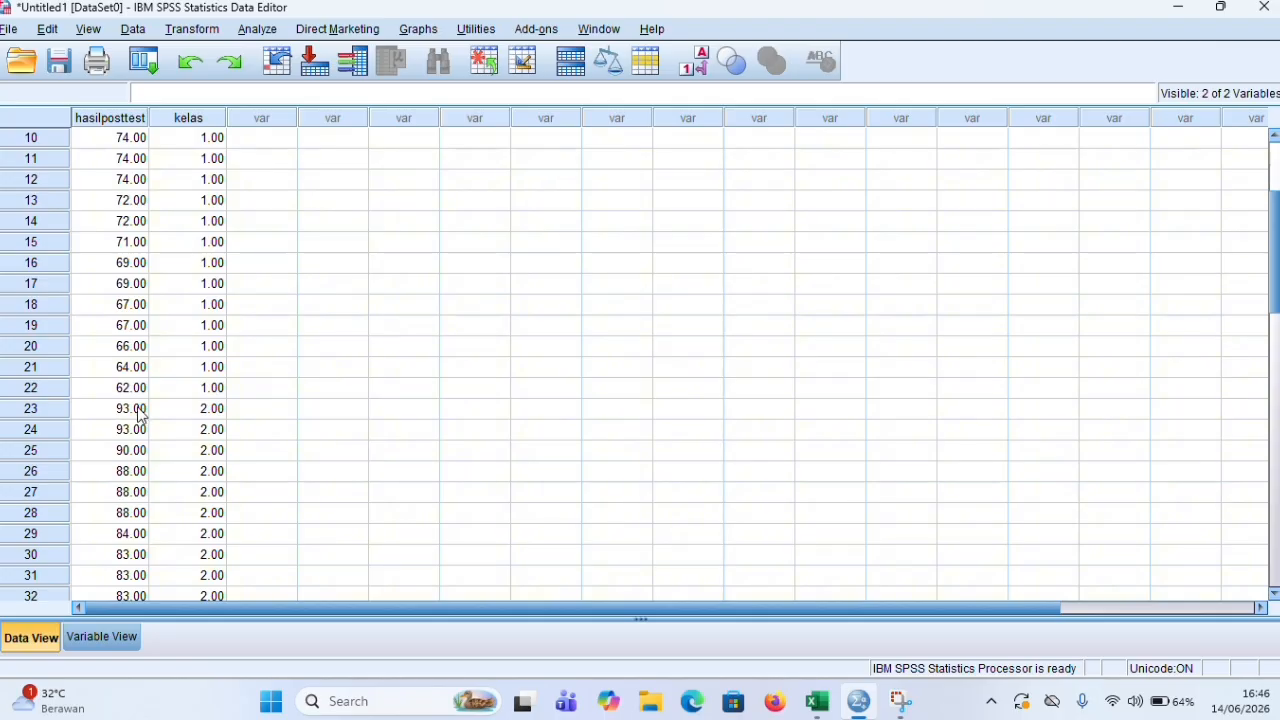
scroll(303, 214, up, 1)
scroll(303, 214, up, 2)
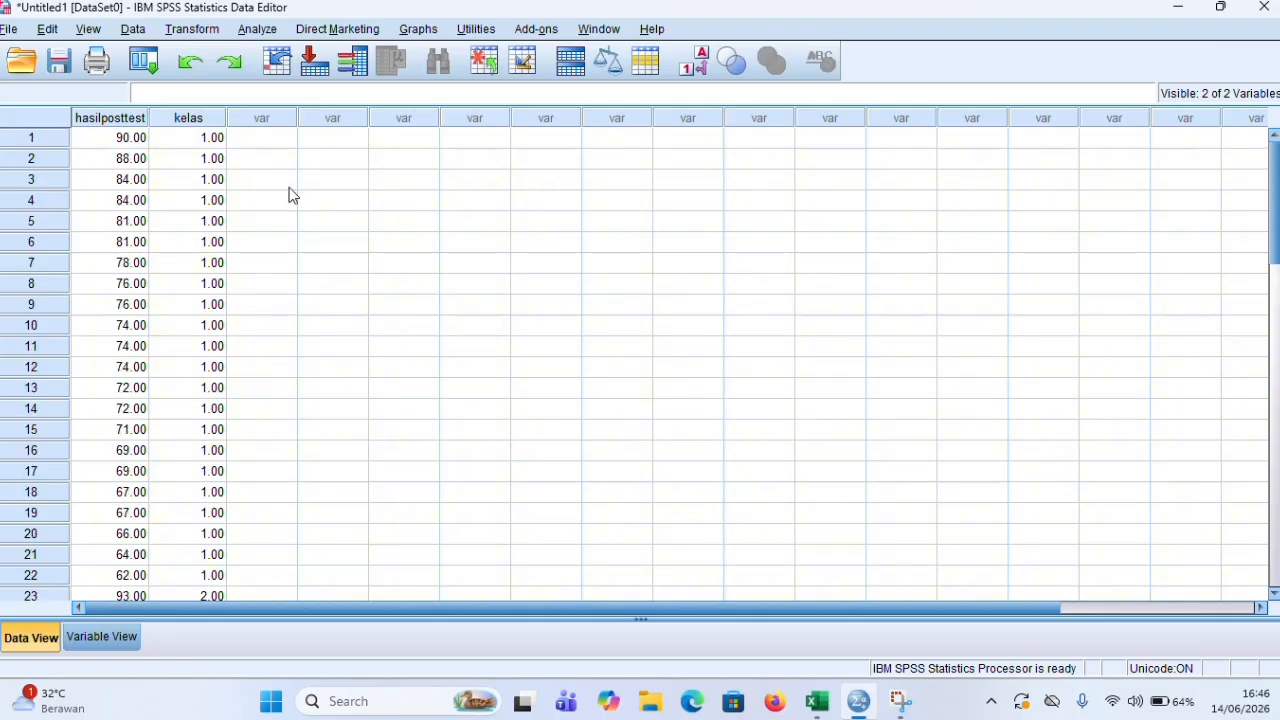
Set up an Independent-Samples T Test with hasilposttest as the test variable and kelas as the grouping variable
click(258, 29)
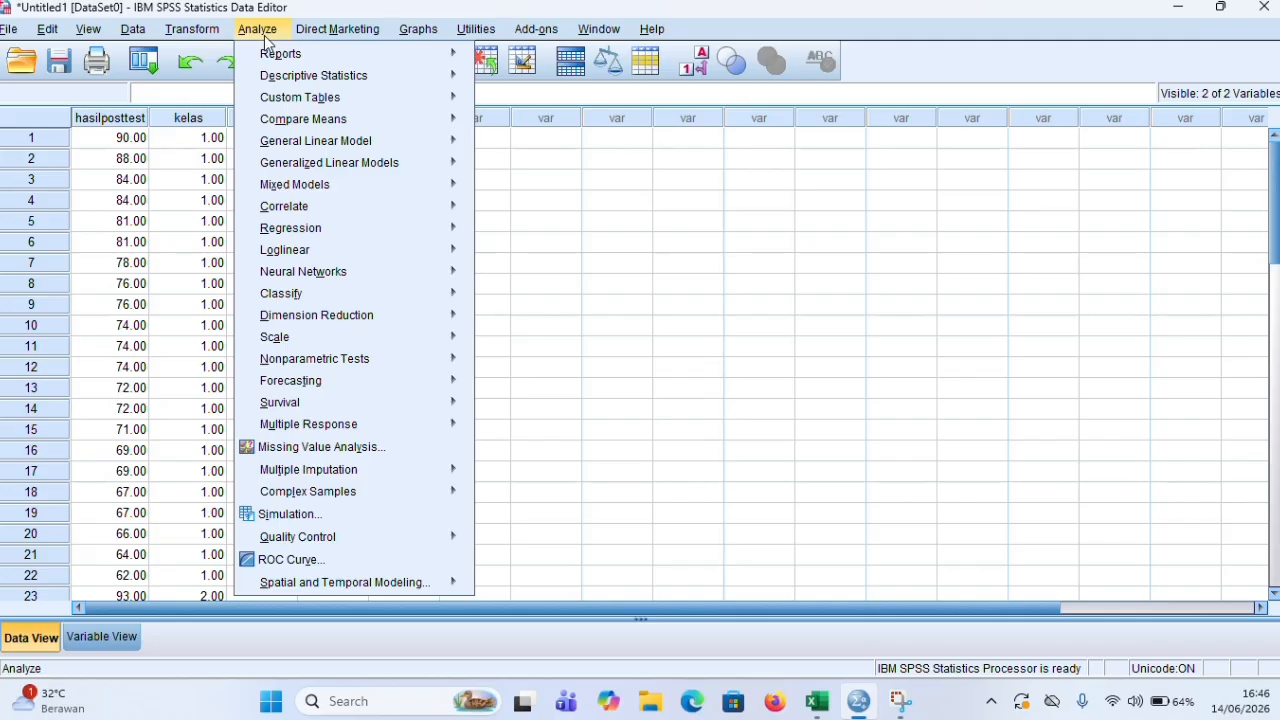
mouse_move(256, 120)
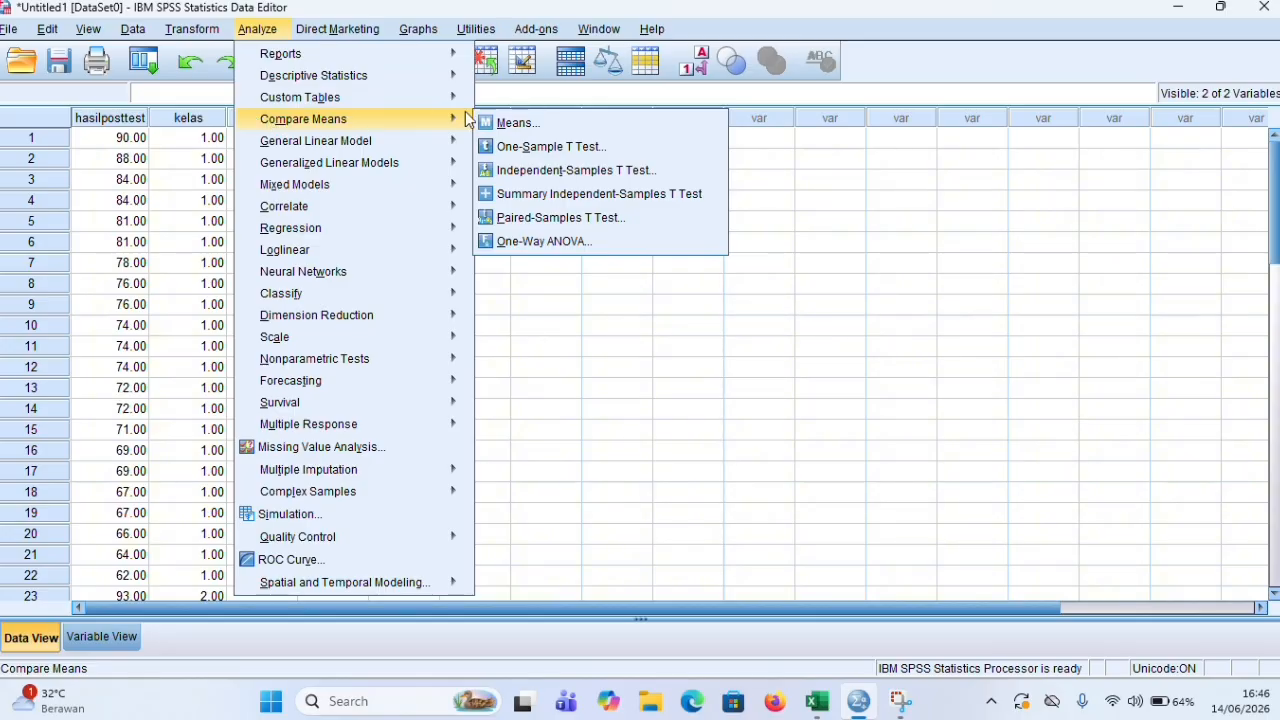
click(515, 176)
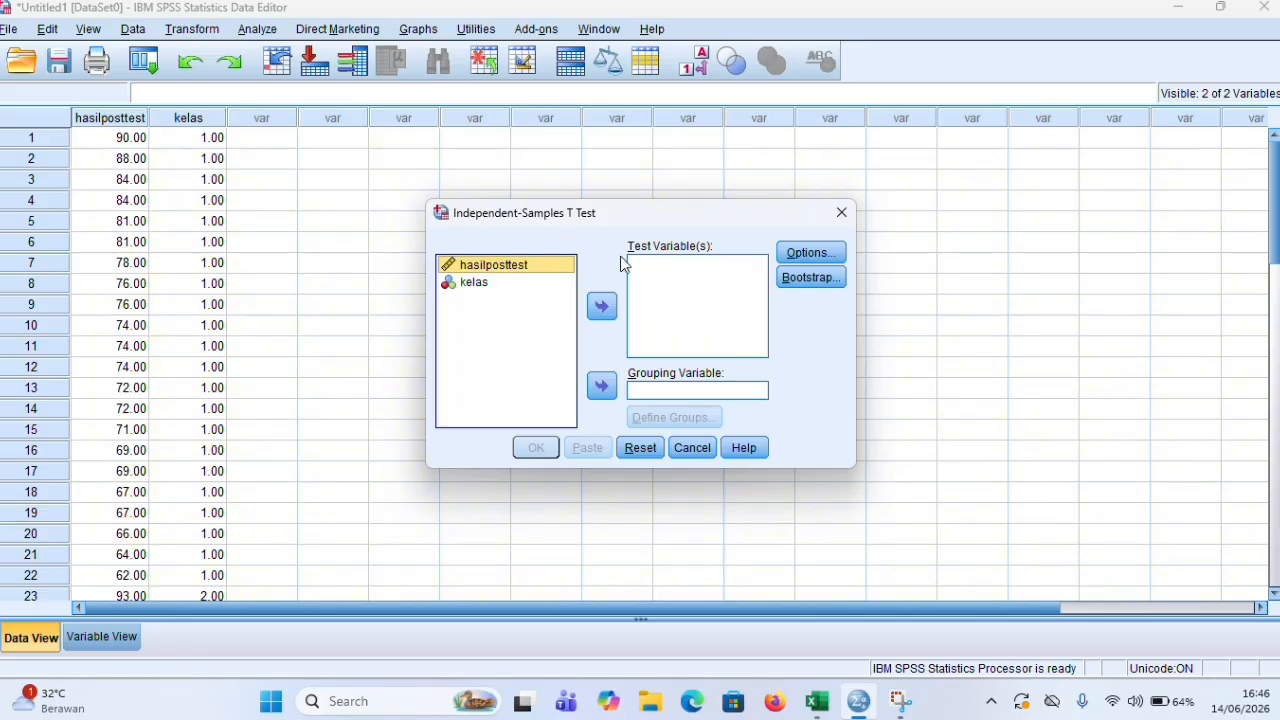
click(605, 309)
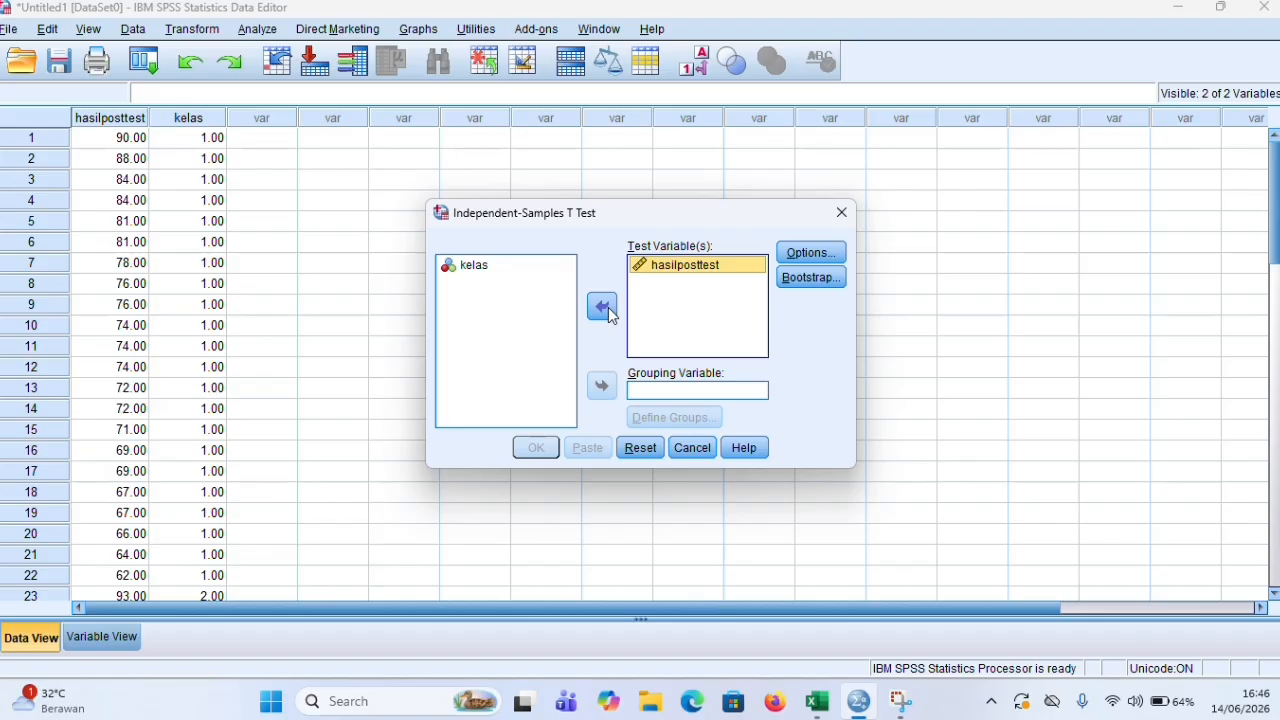
click(554, 273)
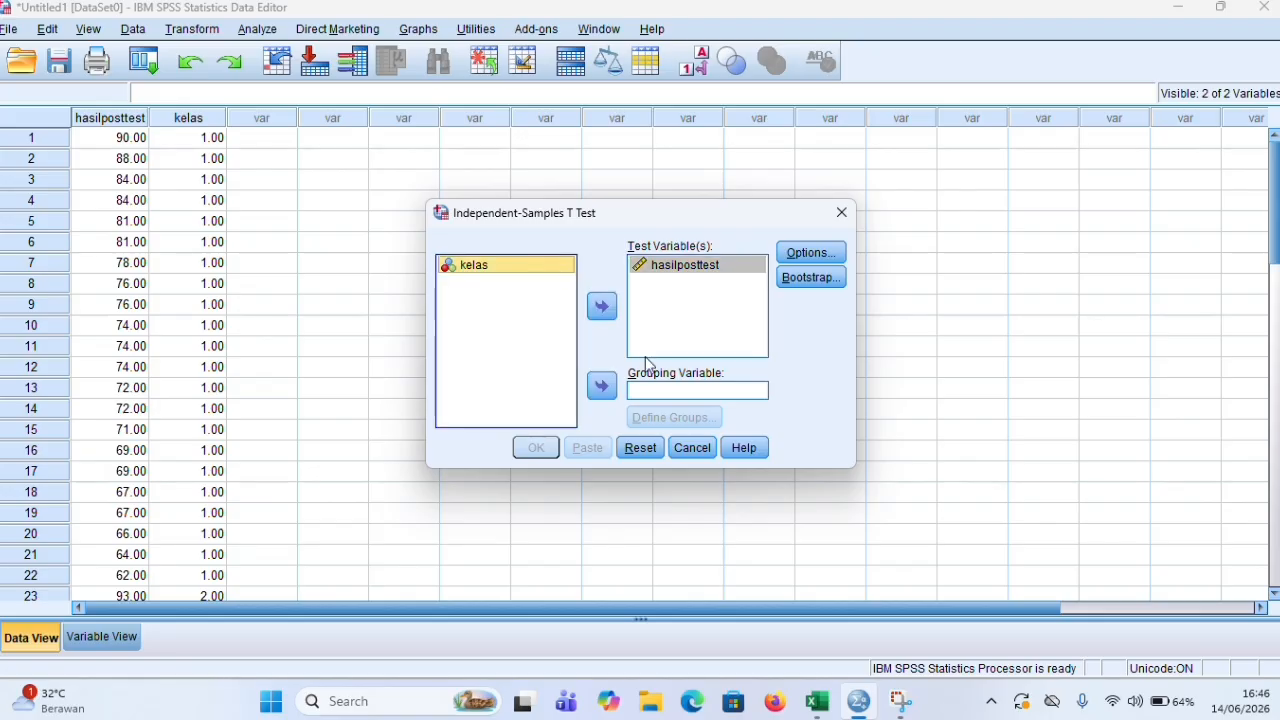
click(605, 388)
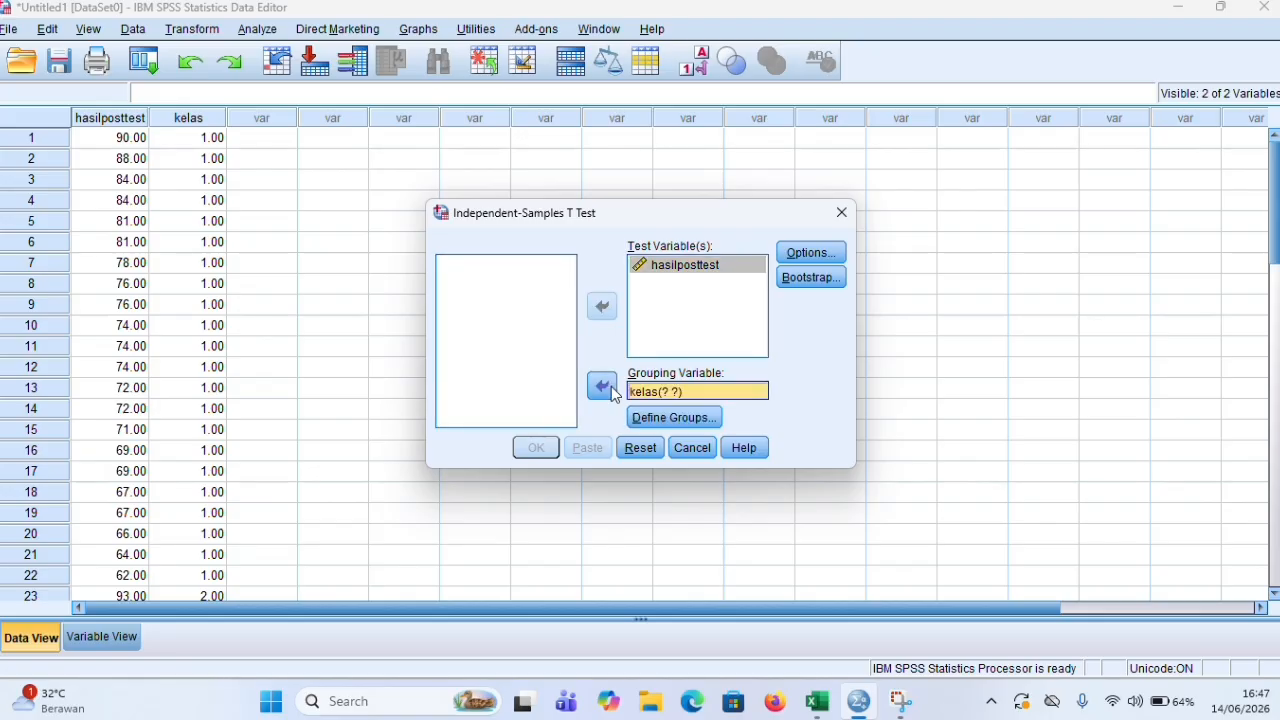
Define the kelas groups with the values 1 and 2 and run the Independent-Samples T Test
click(649, 424)
click(662, 314)
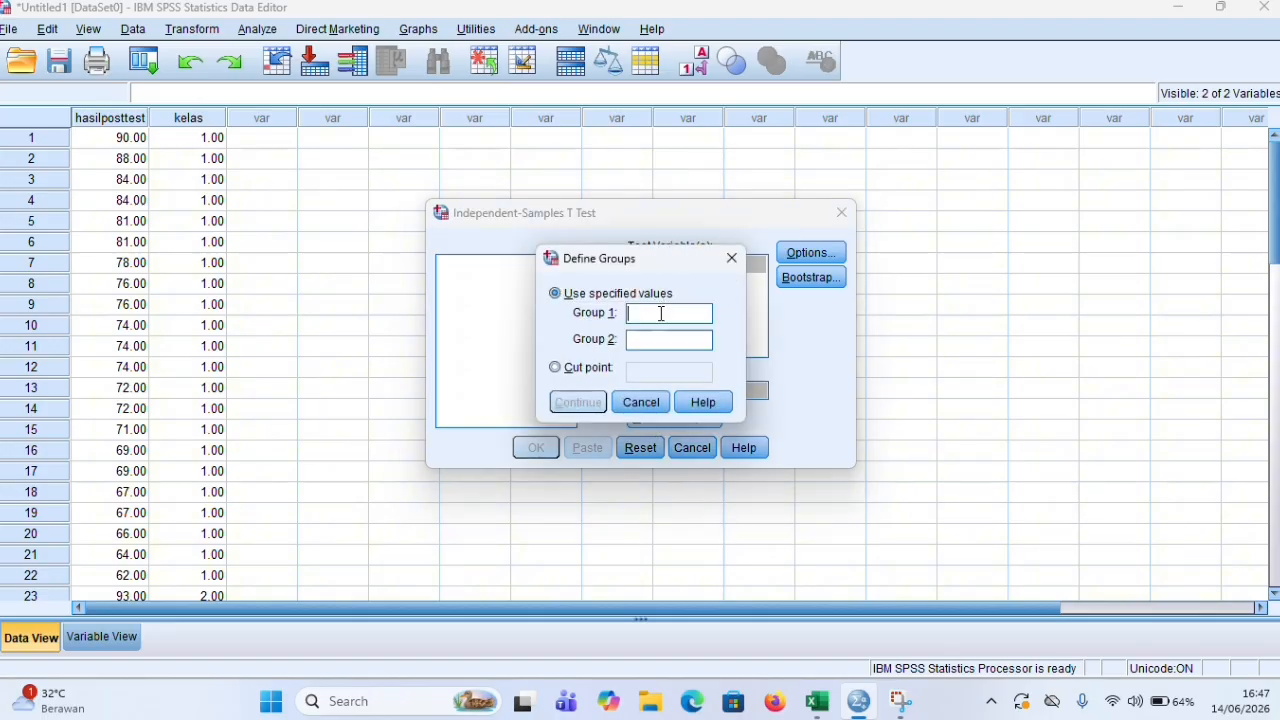
text(1)
click(649, 341)
text(2)
click(578, 402)
click(534, 447)
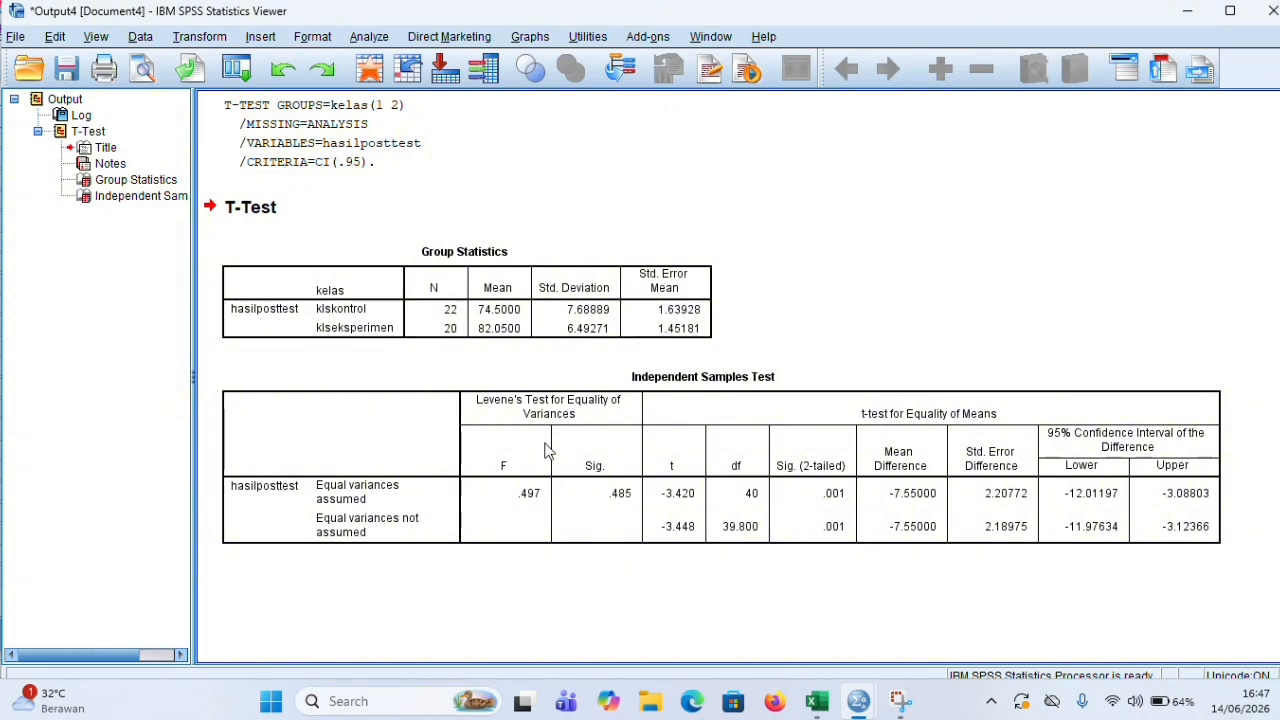
Examine the two-tailed significance in the Independent Samples Test table and the class means in the Group Statistics table
click(820, 383)
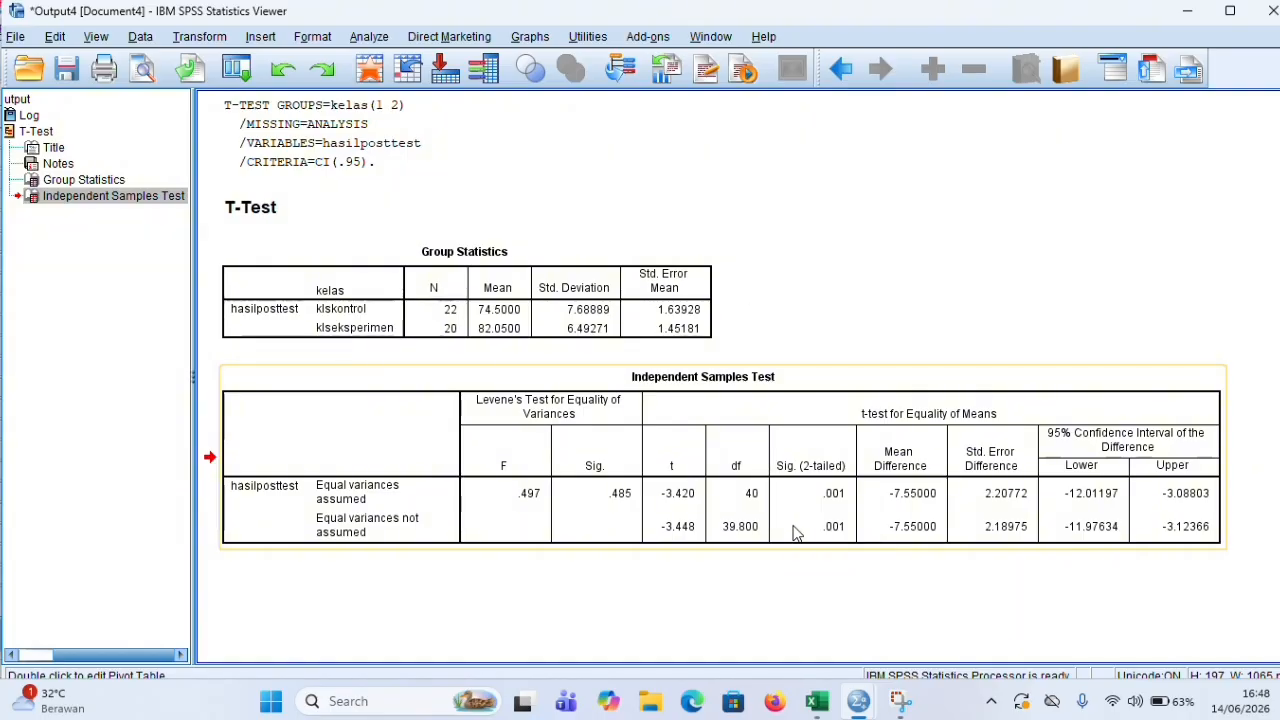
click(750, 312)
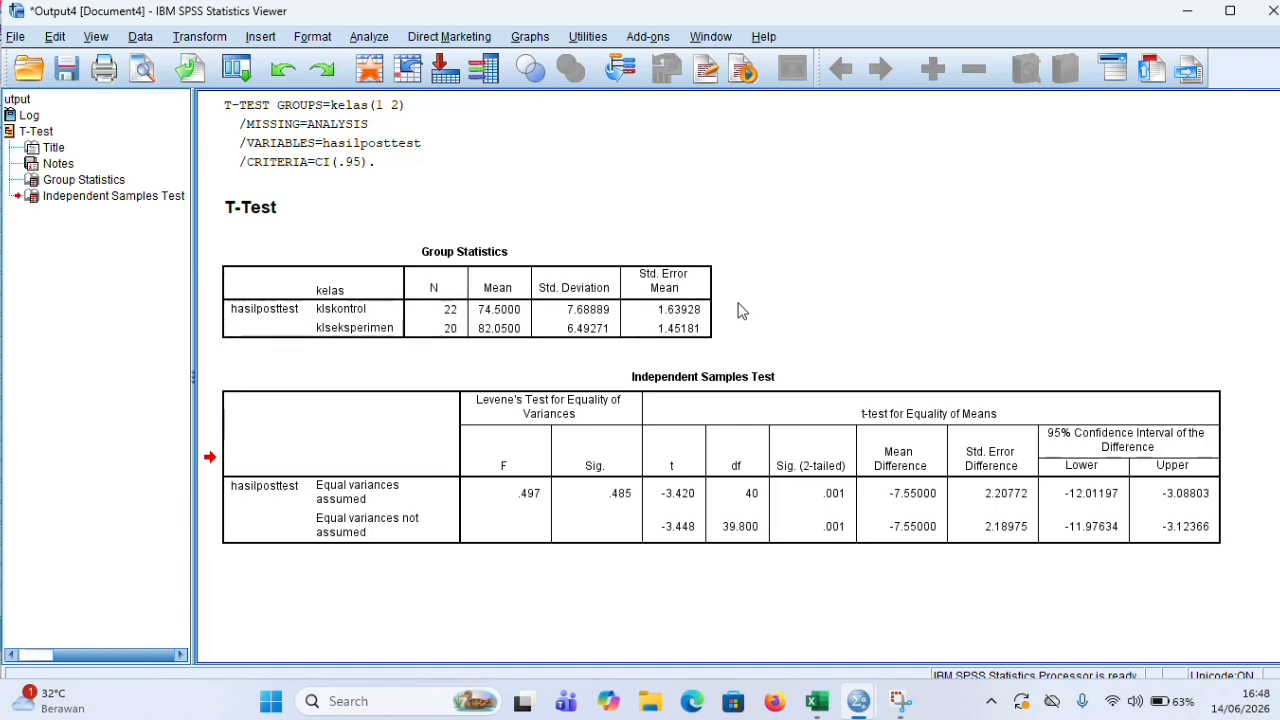
click(697, 312)
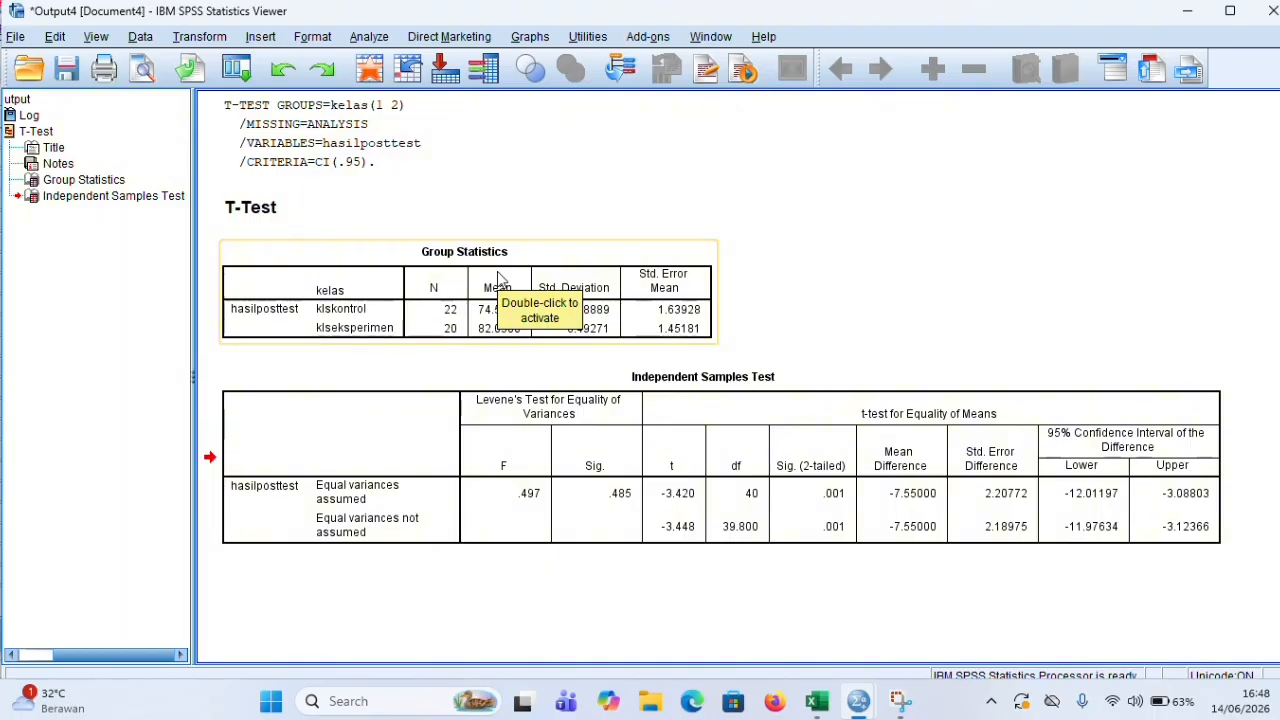
click(480, 357)
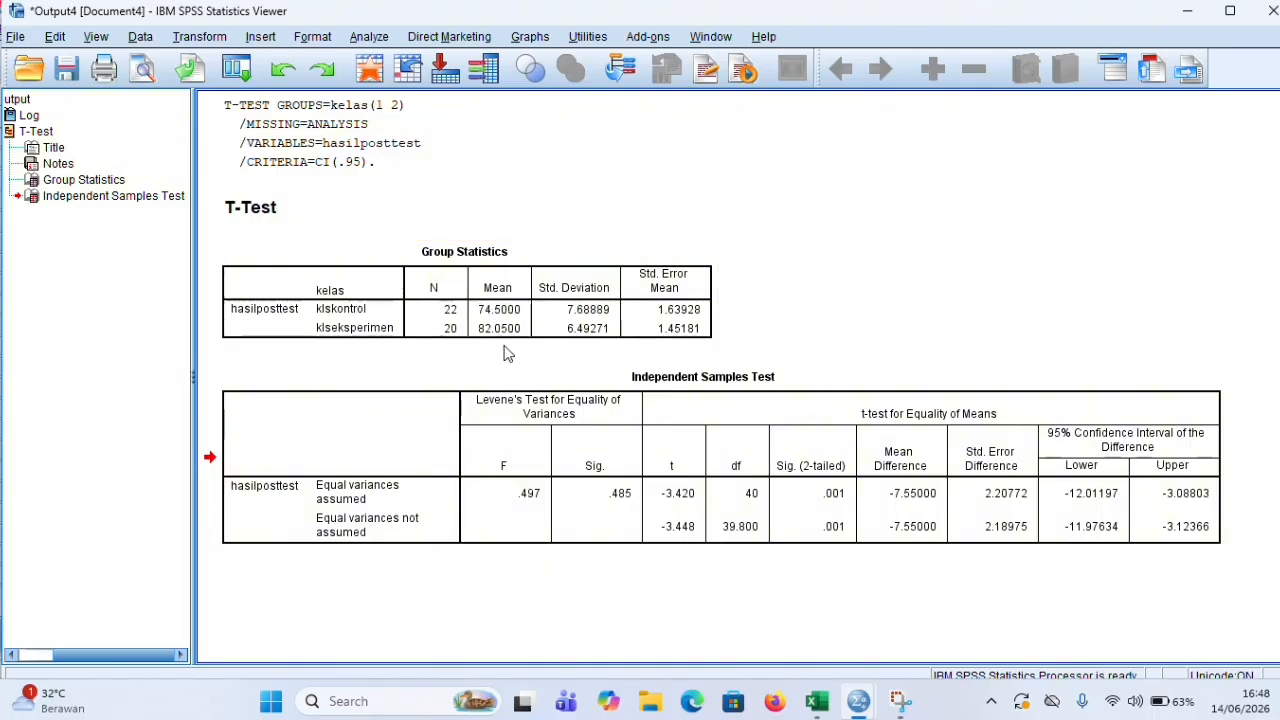